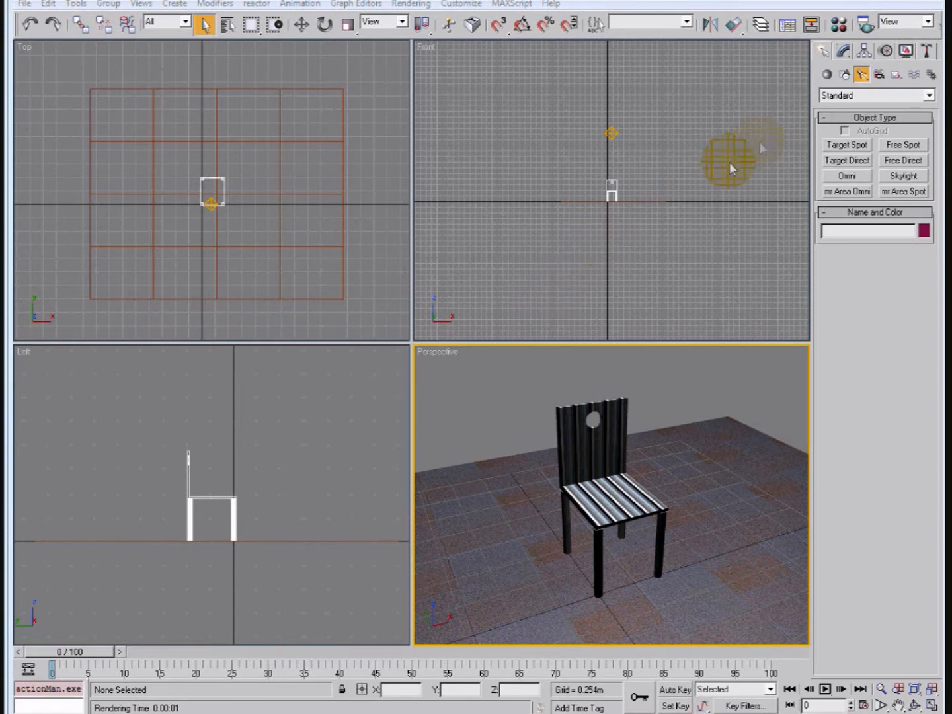
# Create a target camera in the Left view, behind and above the chair, aimed at the seat about 1.86 m away.
pyautogui.click(878, 76)
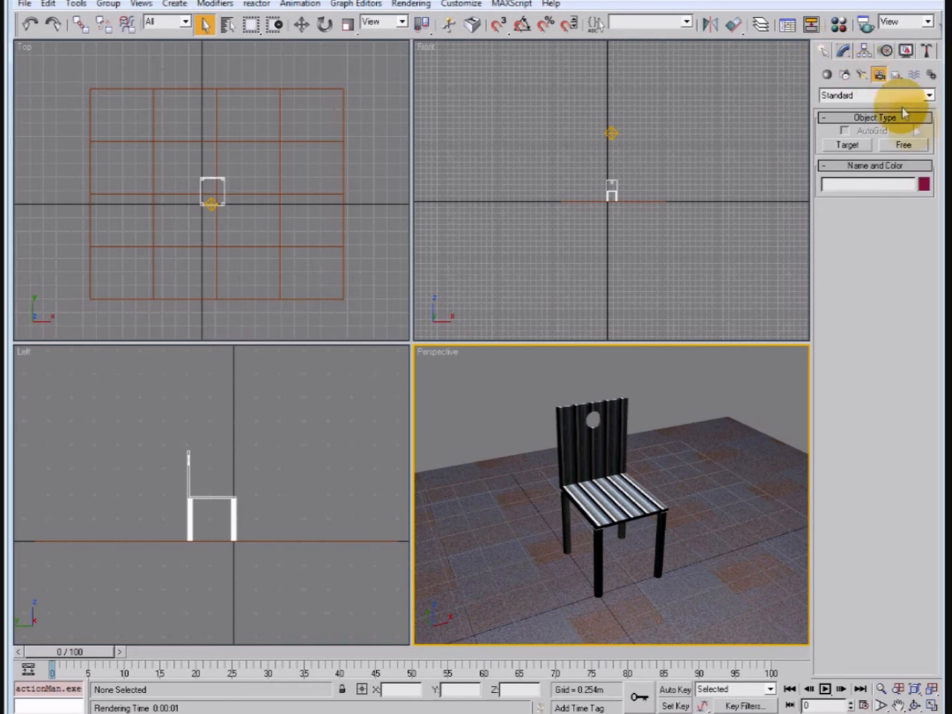
pyautogui.click(857, 146)
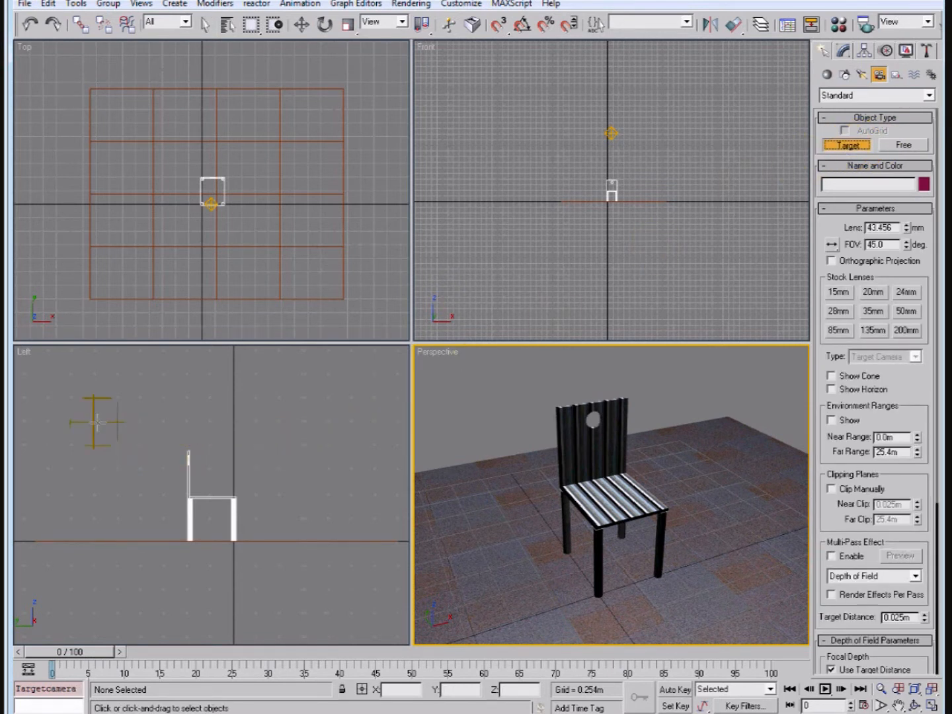
pyautogui.moveTo(75, 391); pyautogui.dragTo(211, 497)
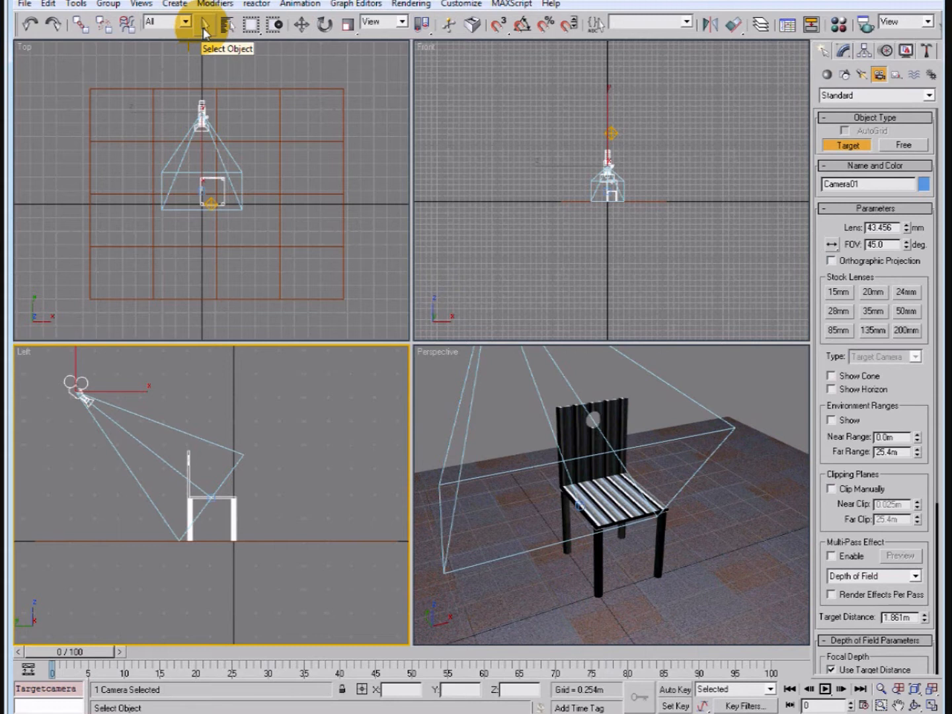
pyautogui.click(204, 26)
# Move the camera in the Top view closer to the chair's centre line, to about X 0.112 m, Y 1.648 m.
pyautogui.click(203, 115)
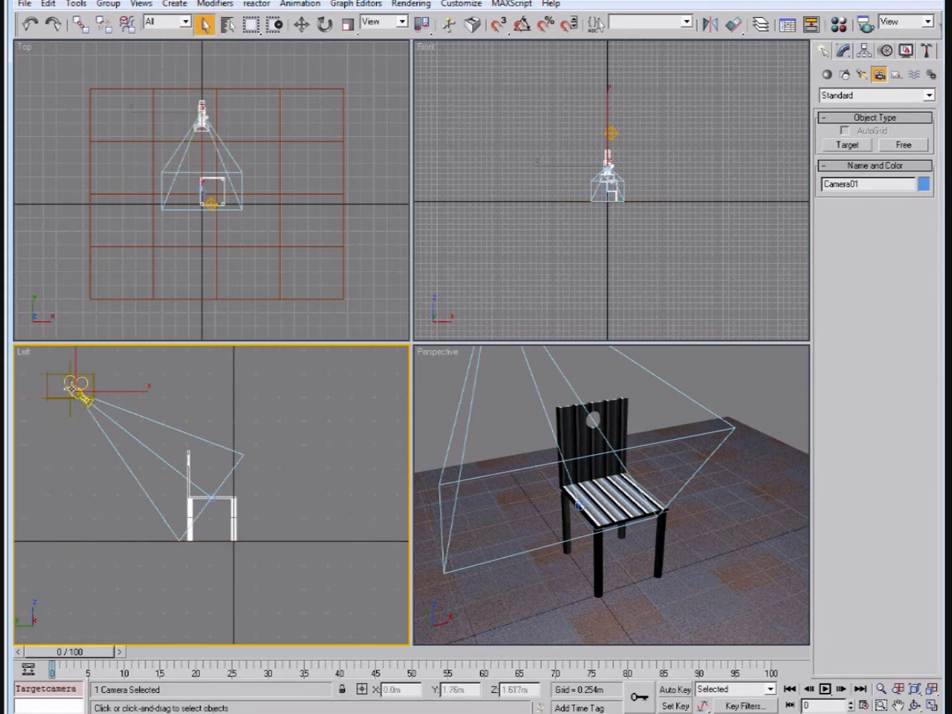
pyautogui.rightClick(146, 387)
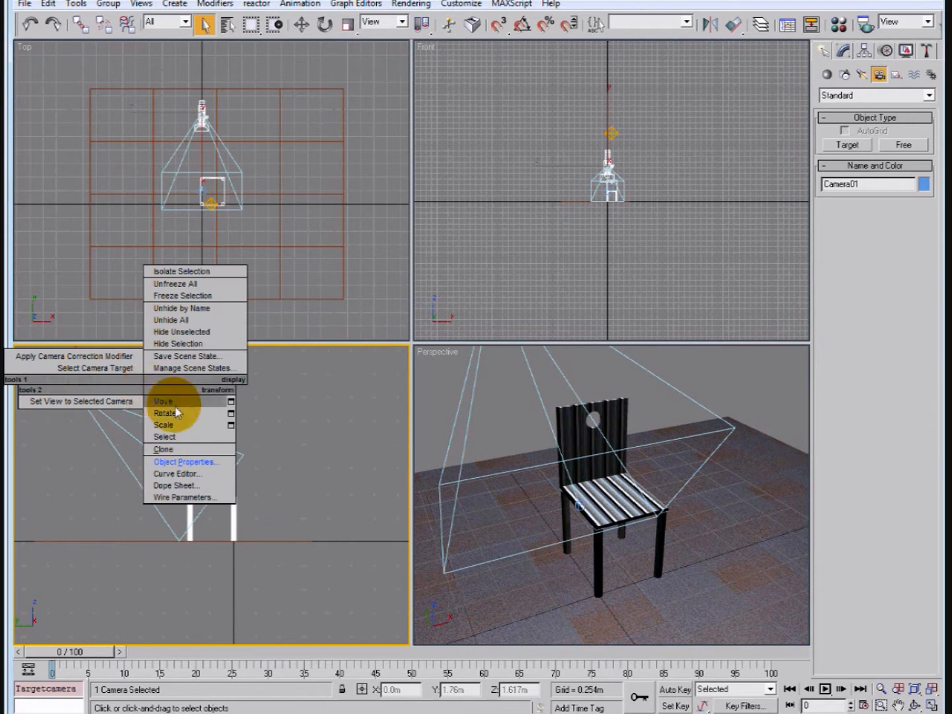
pyautogui.click(173, 403)
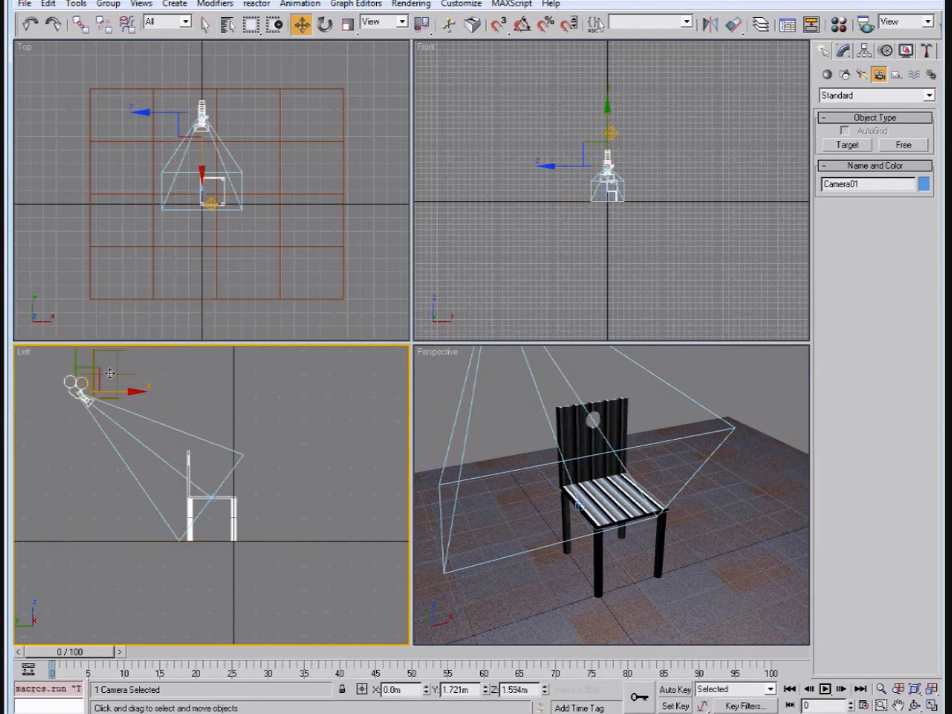
pyautogui.click(185, 119)
pyautogui.moveTo(201, 119)
pyautogui.mouseDown()
pyautogui.moveTo(219, 119)
pyautogui.moveTo(187, 119)
pyautogui.moveTo(218, 119)
pyautogui.moveTo(207, 123)
pyautogui.mouseUp()
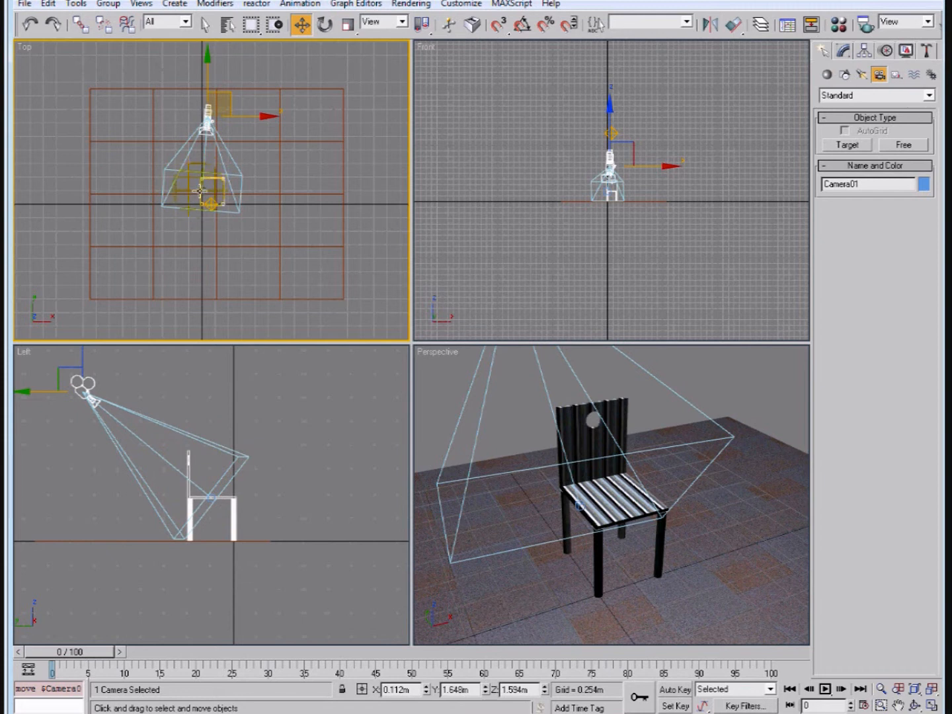
# Move the camera target in the Top view onto the chair seat, at about X 0.138 m, Y 0.223 m, and clear the selection.
pyautogui.click(932, 706)
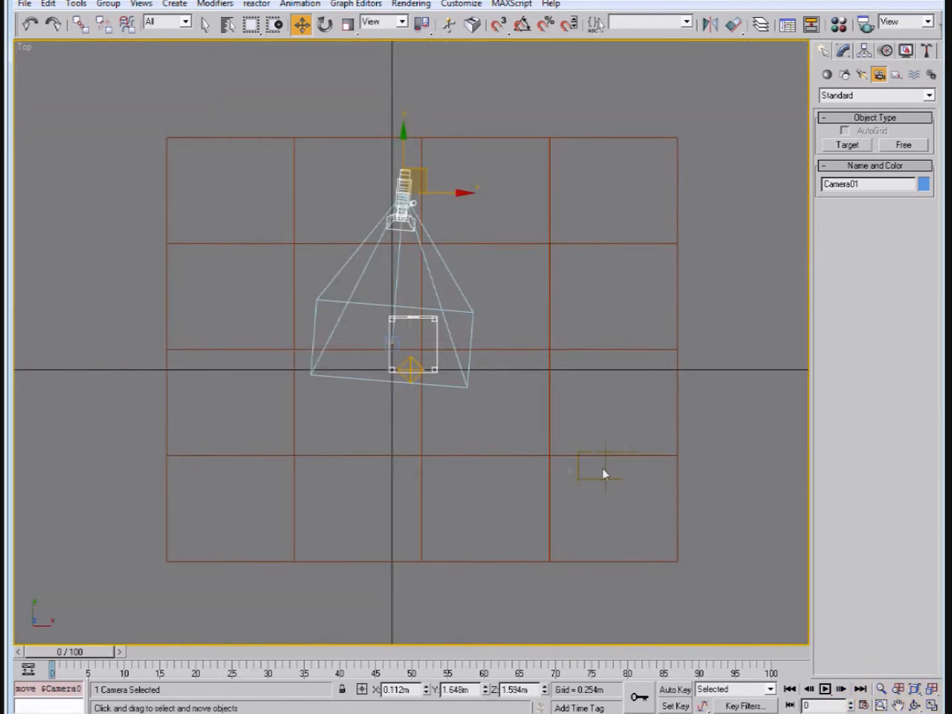
pyautogui.click(396, 344)
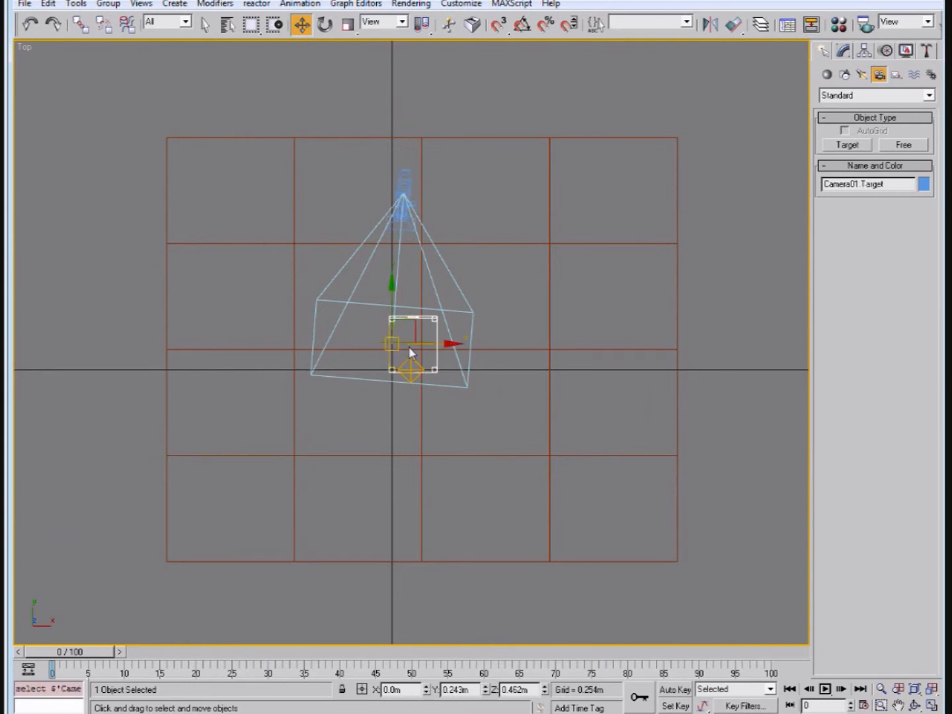
pyautogui.moveTo(393, 343); pyautogui.dragTo(407, 347)
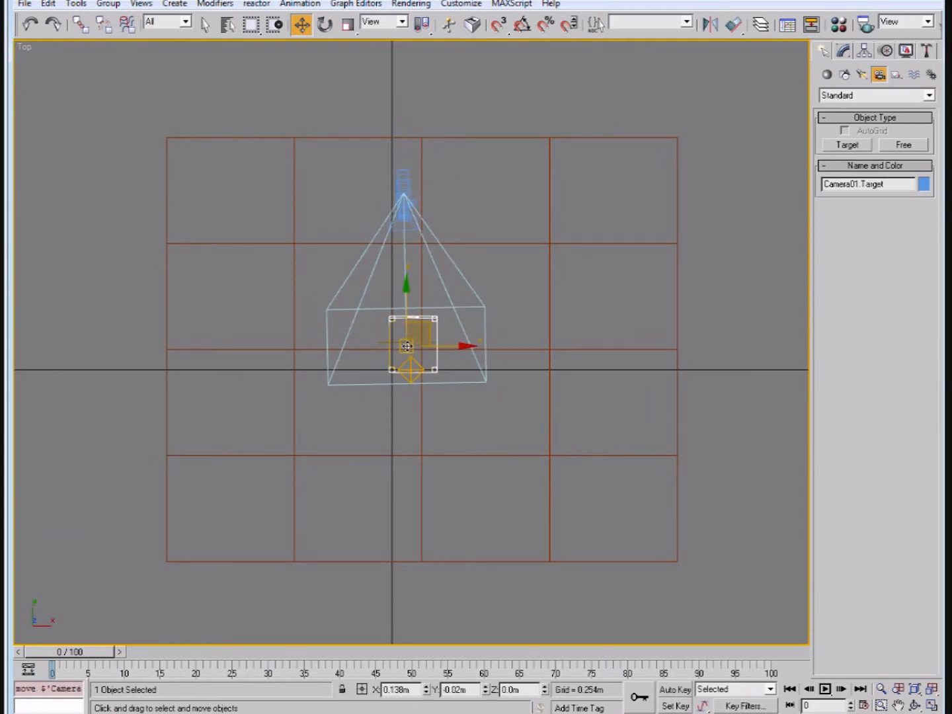
pyautogui.click(933, 707)
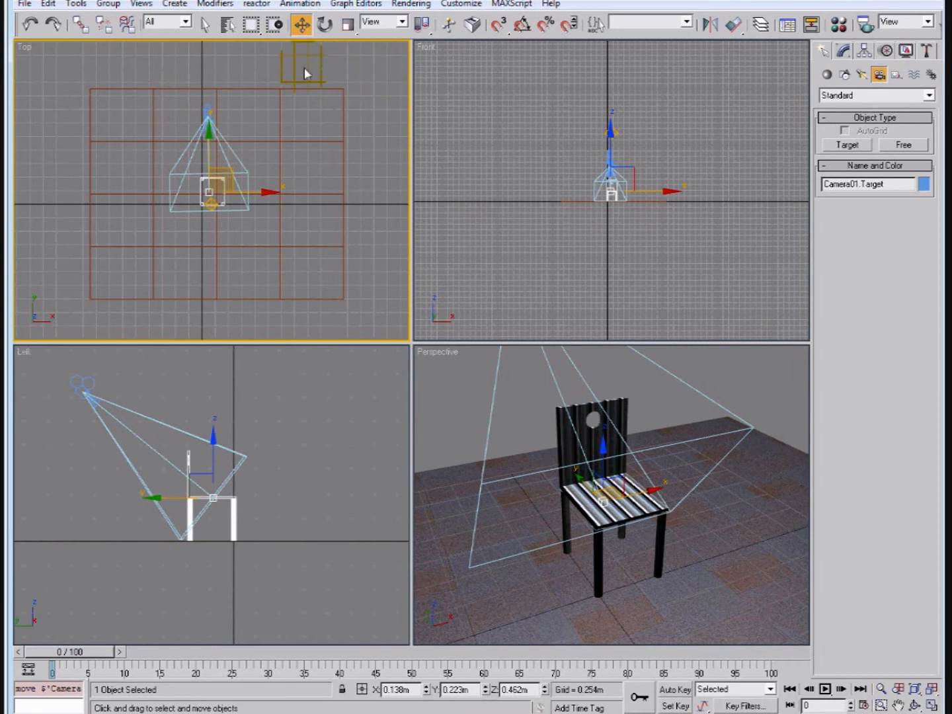
pyautogui.click(204, 24)
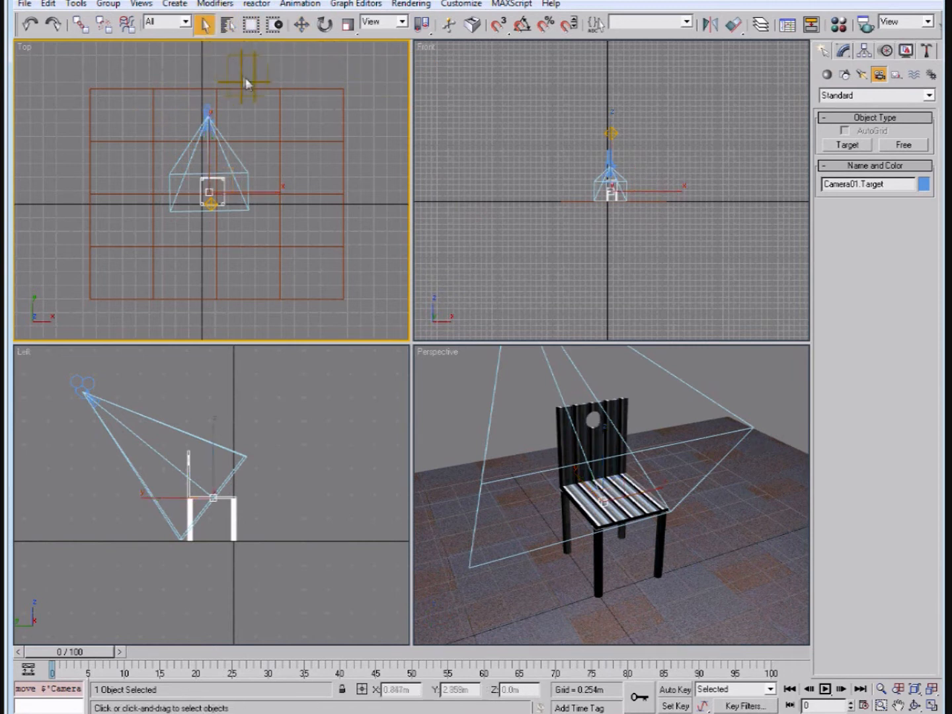
pyautogui.click(373, 99)
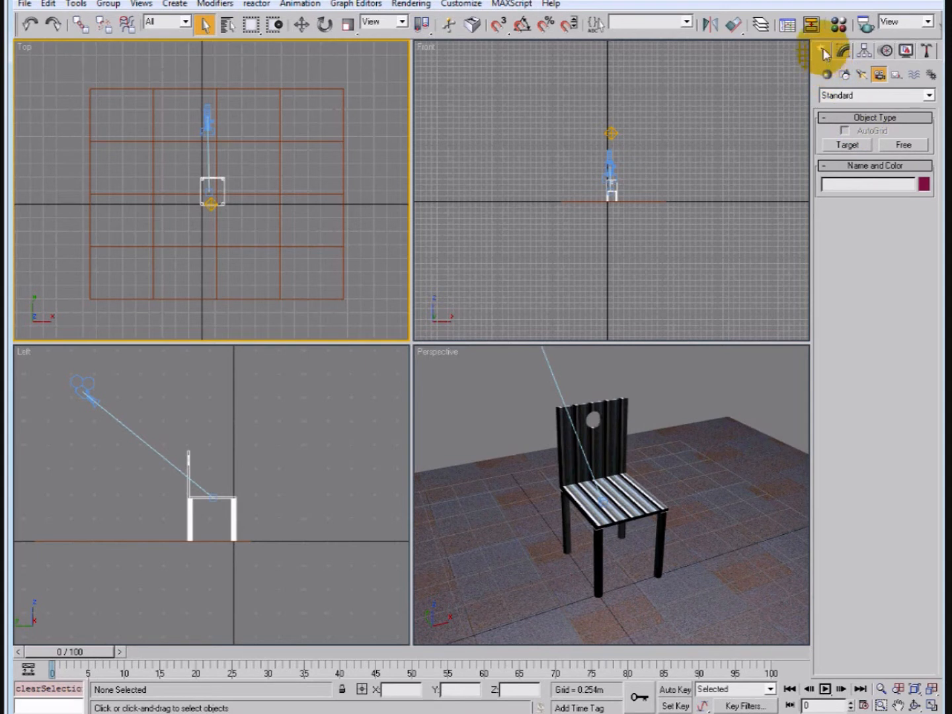
# Draw a circle spline of about 1.72 m radius around the chair in the Top view, centred on the seat.
pyautogui.click(828, 76)
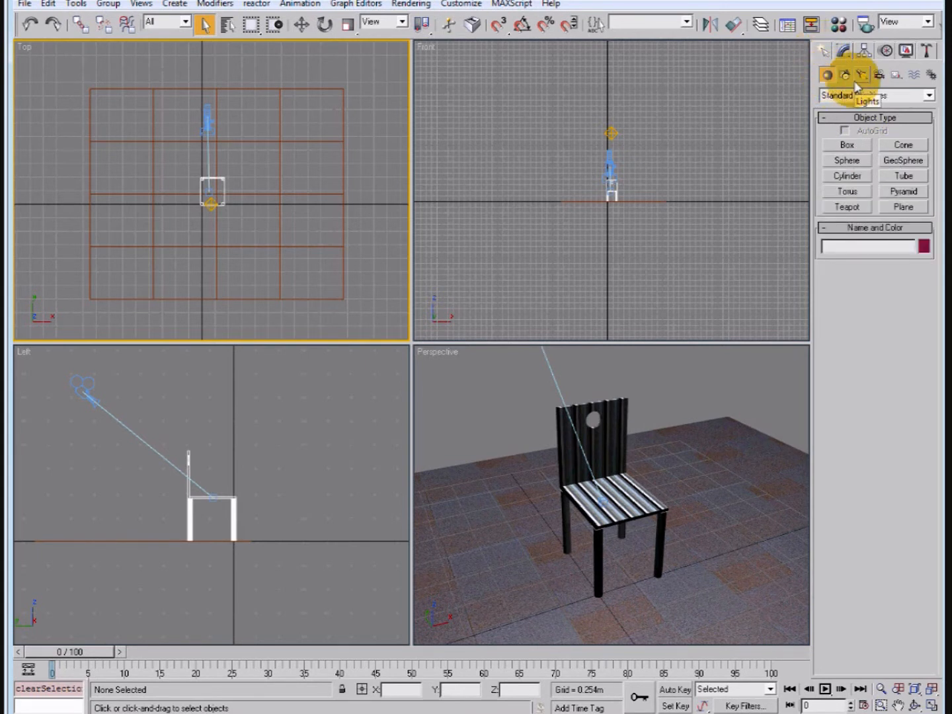
pyautogui.click(930, 97)
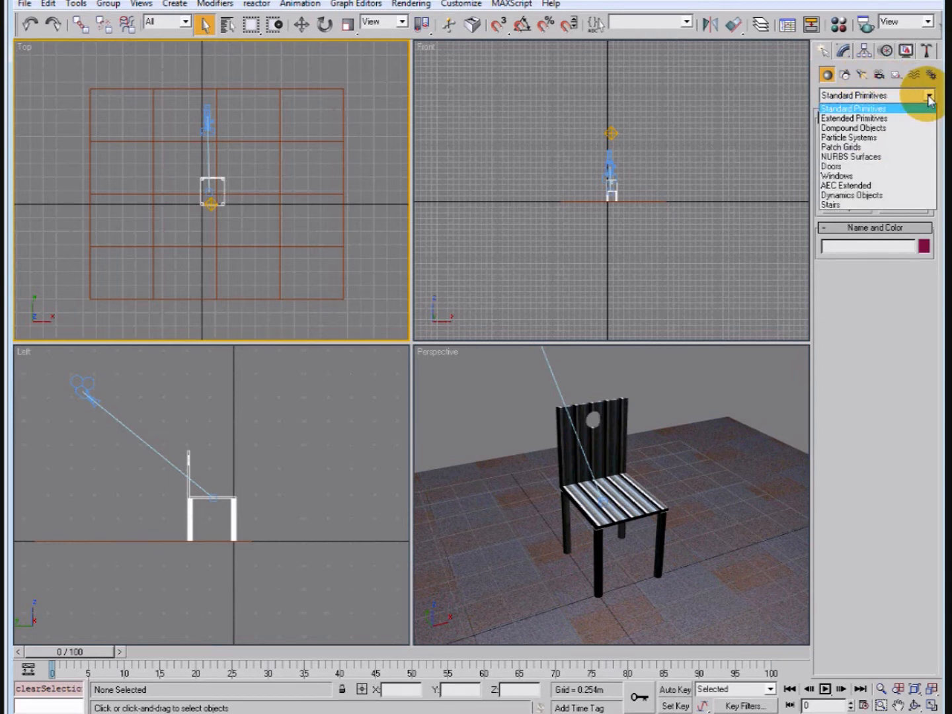
pyautogui.click(930, 97)
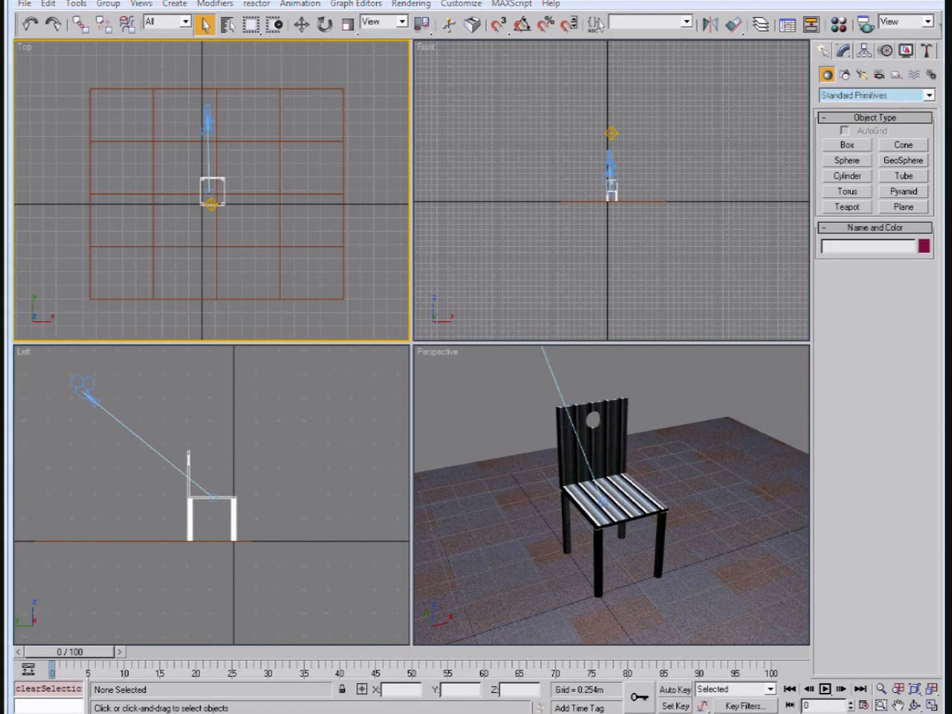
pyautogui.click(847, 76)
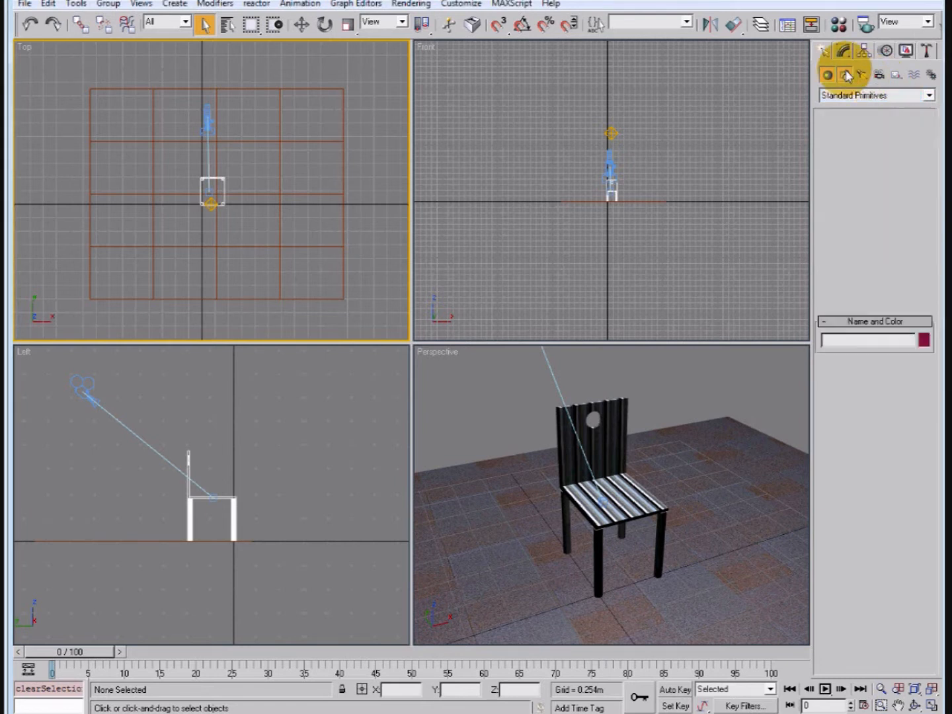
pyautogui.click(853, 173)
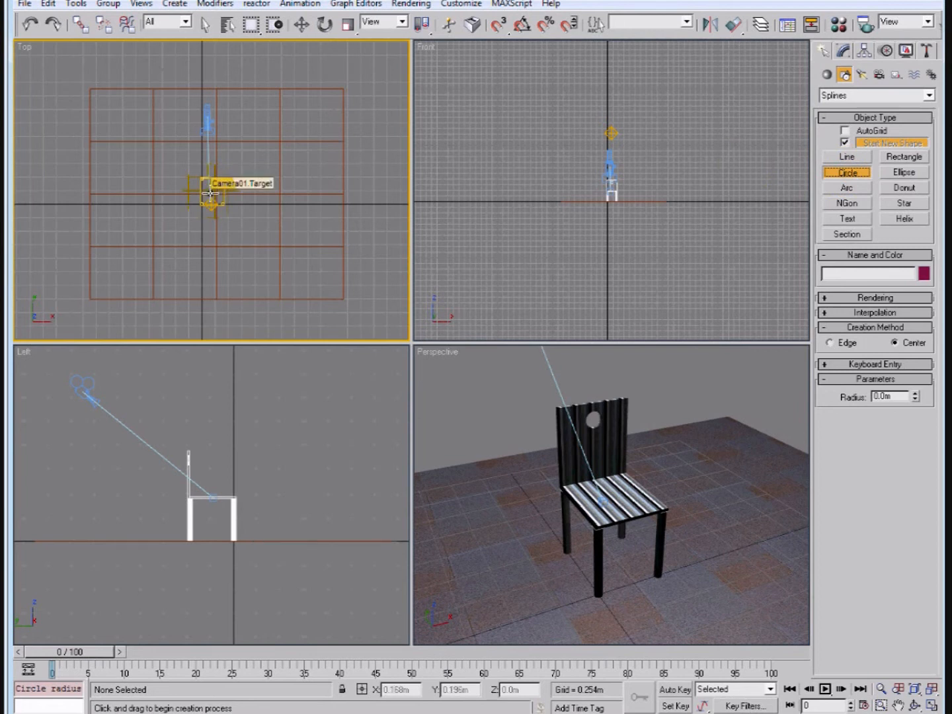
pyautogui.moveTo(211, 192); pyautogui.dragTo(299, 204)
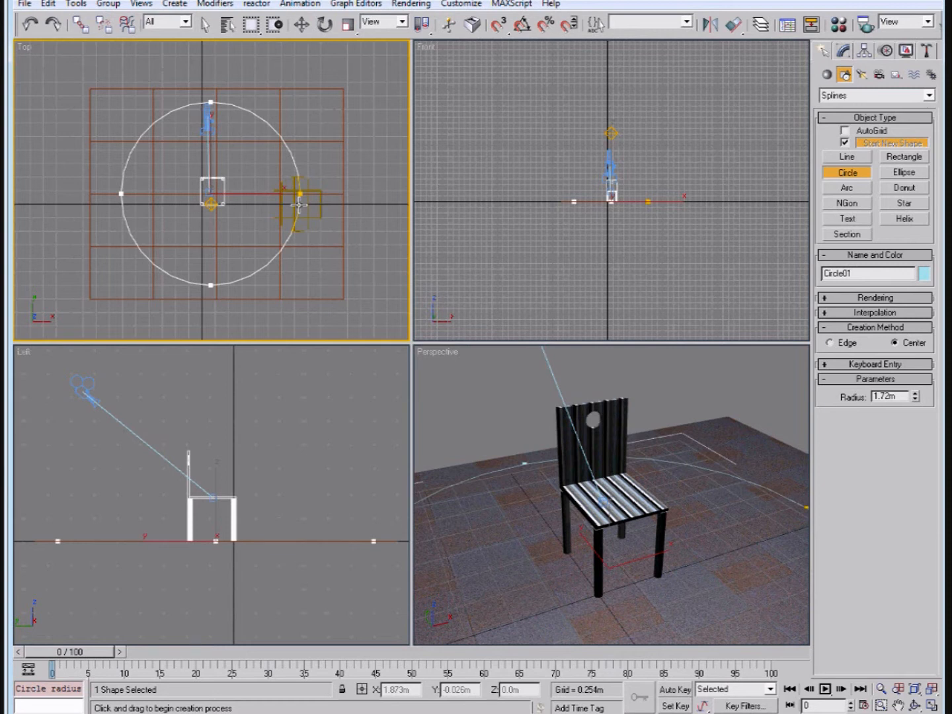
pyautogui.rightClick(299, 204)
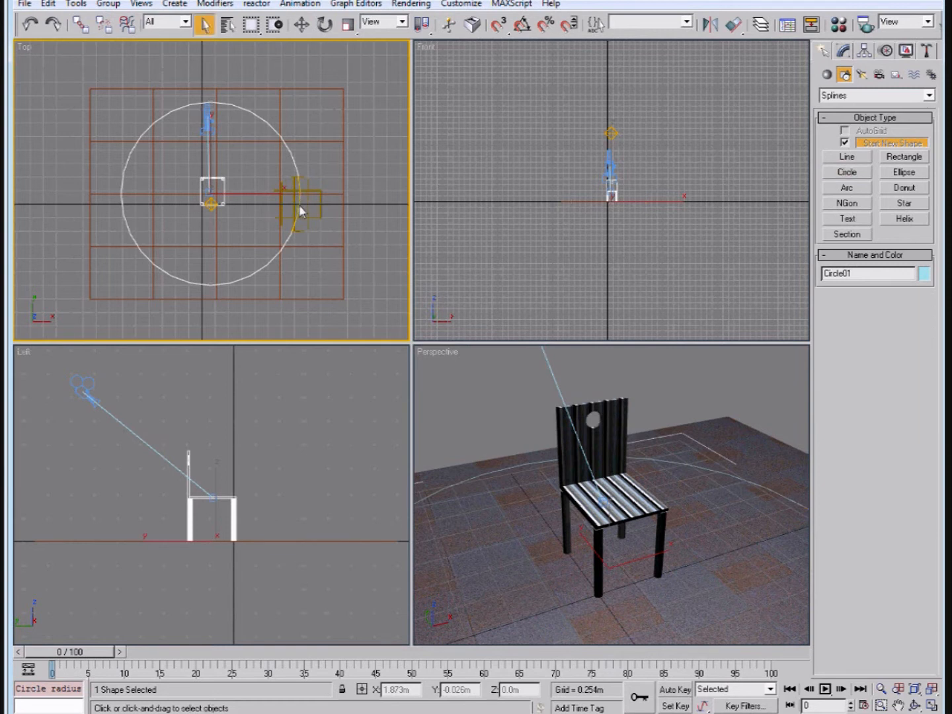
# Raise the circle in the Left view to just above the camera, about 1.79 m above the floor.
pyautogui.rightClick(300, 211)
pyautogui.click(310, 220)
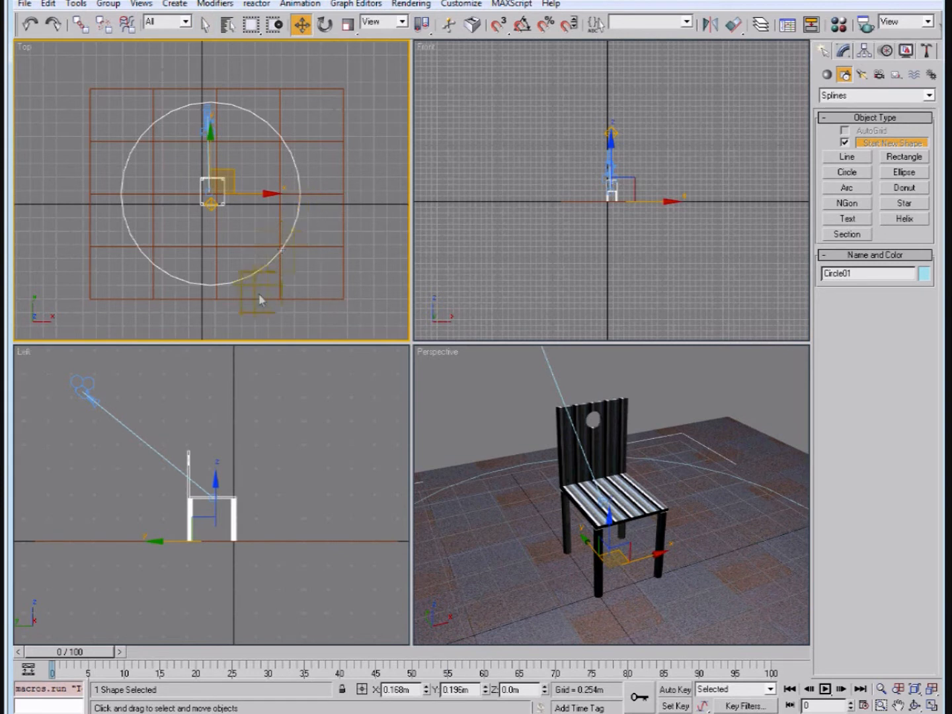
pyautogui.click(210, 510)
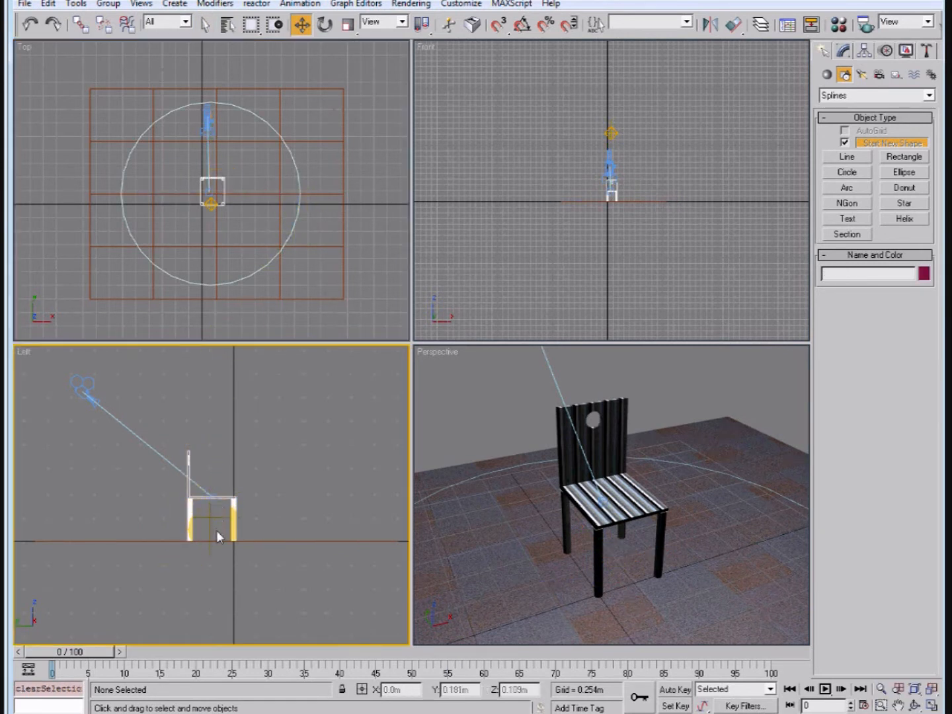
pyautogui.click(264, 269)
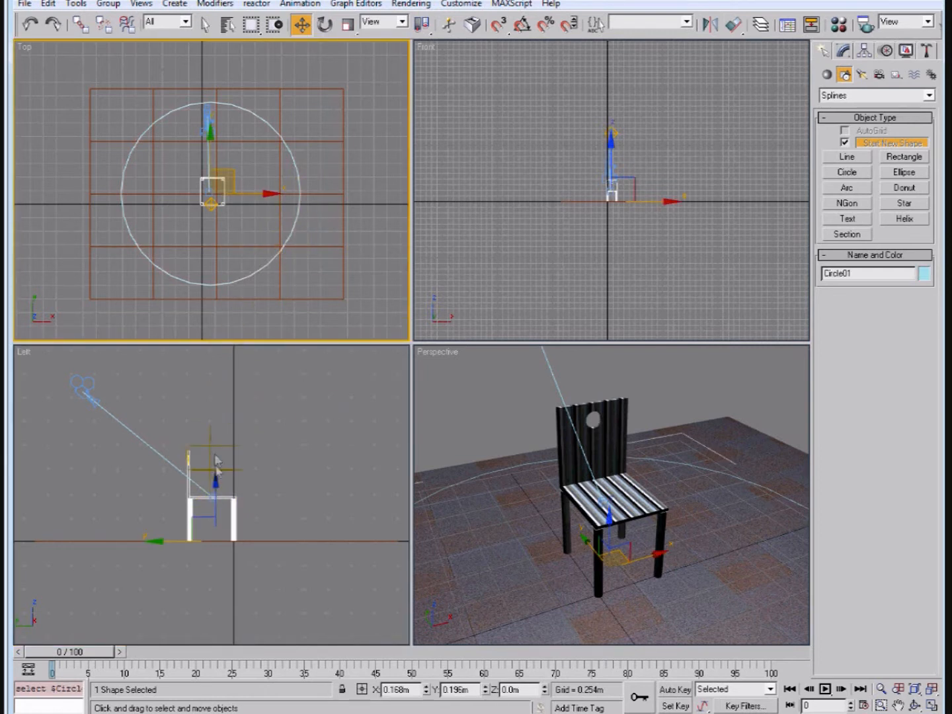
pyautogui.moveTo(213, 491); pyautogui.dragTo(231, 319)
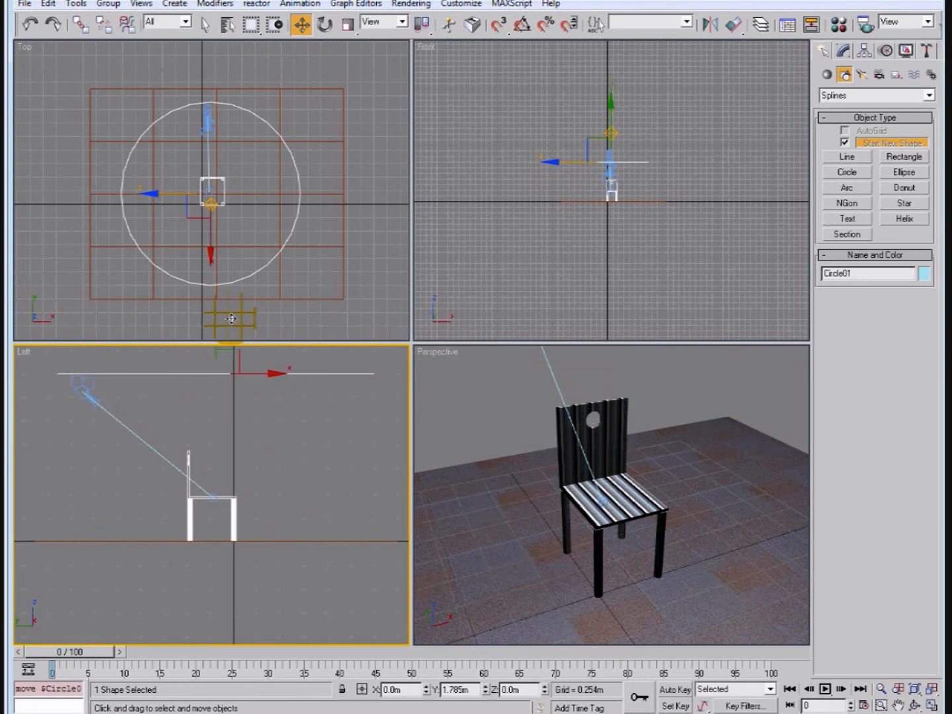
# Assign a Path Constraint controller to the camera's Position track.
pyautogui.click(84, 392)
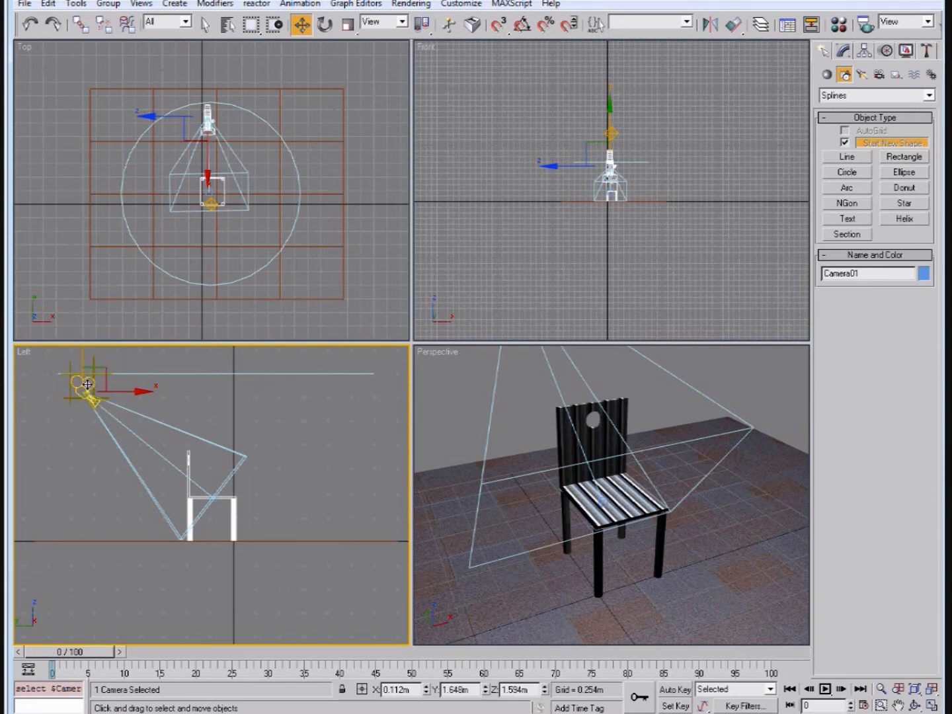
pyautogui.click(889, 55)
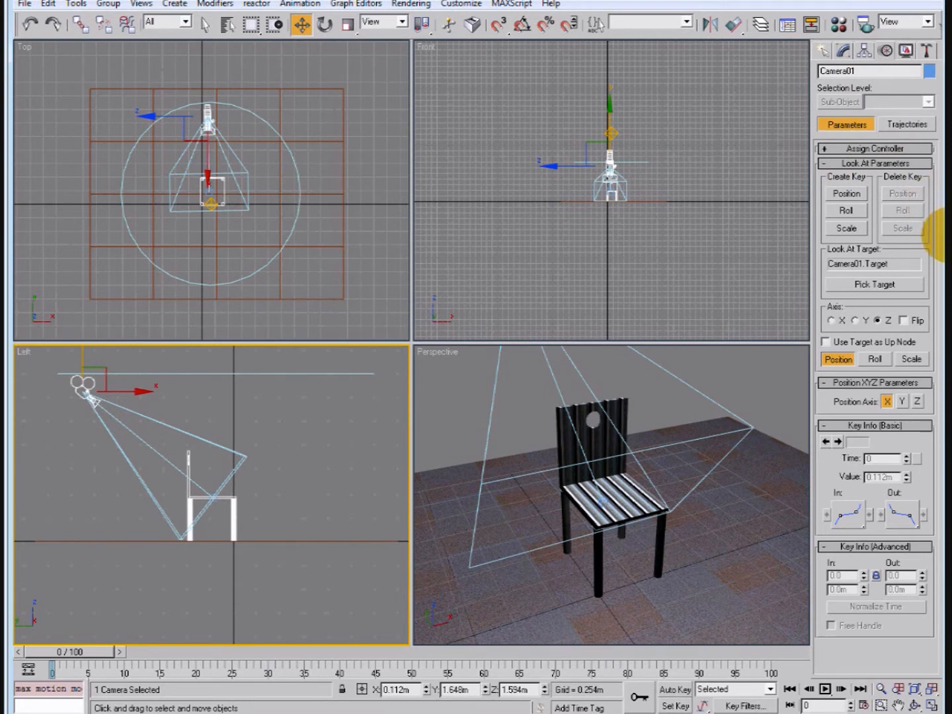
pyautogui.click(824, 148)
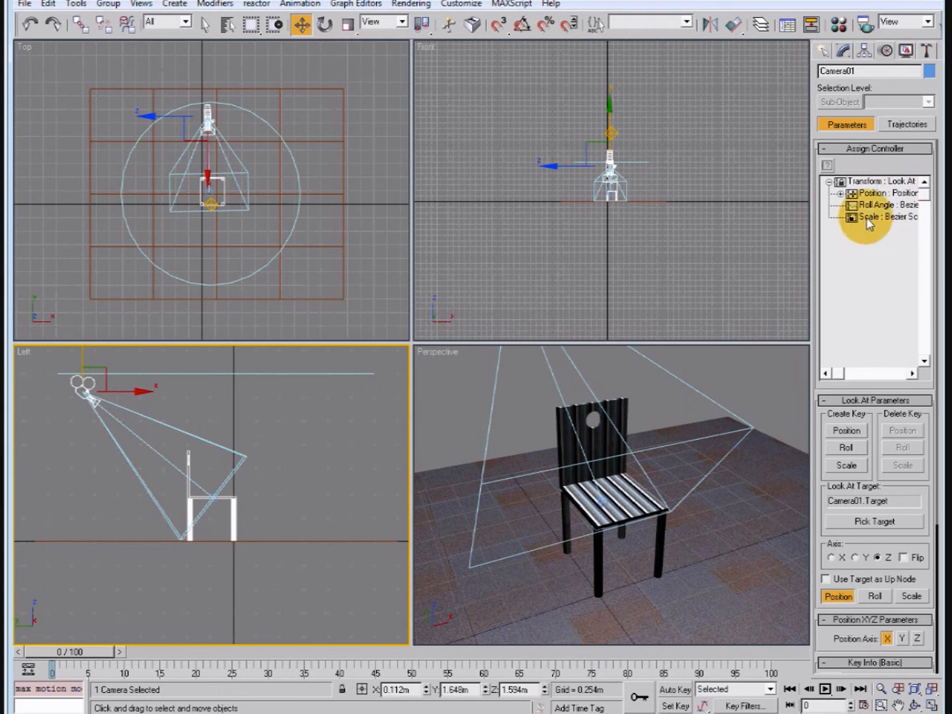
pyautogui.click(868, 194)
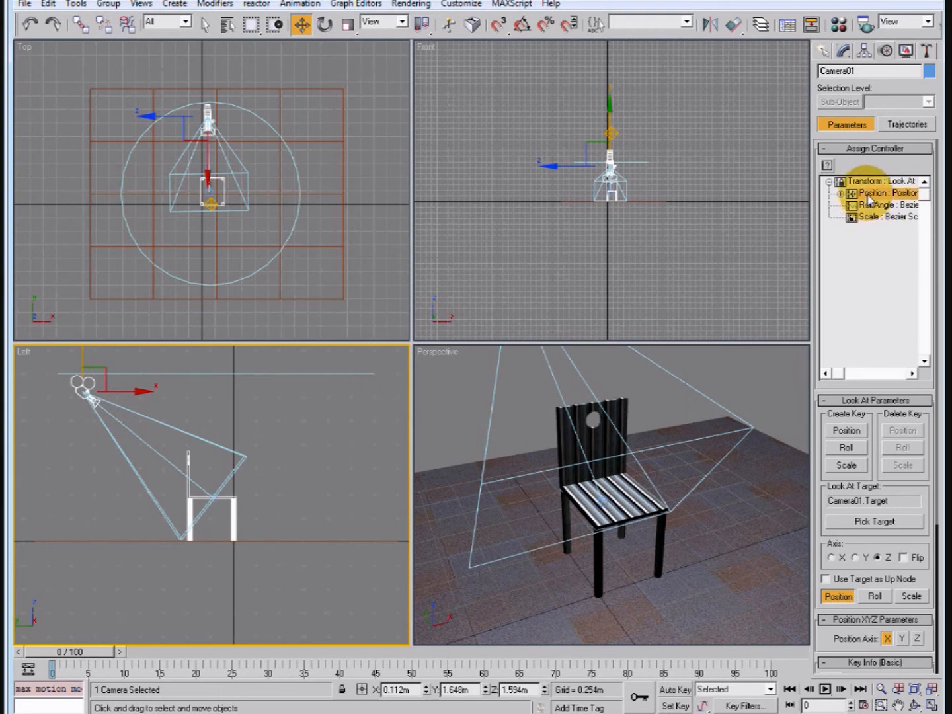
pyautogui.click(827, 166)
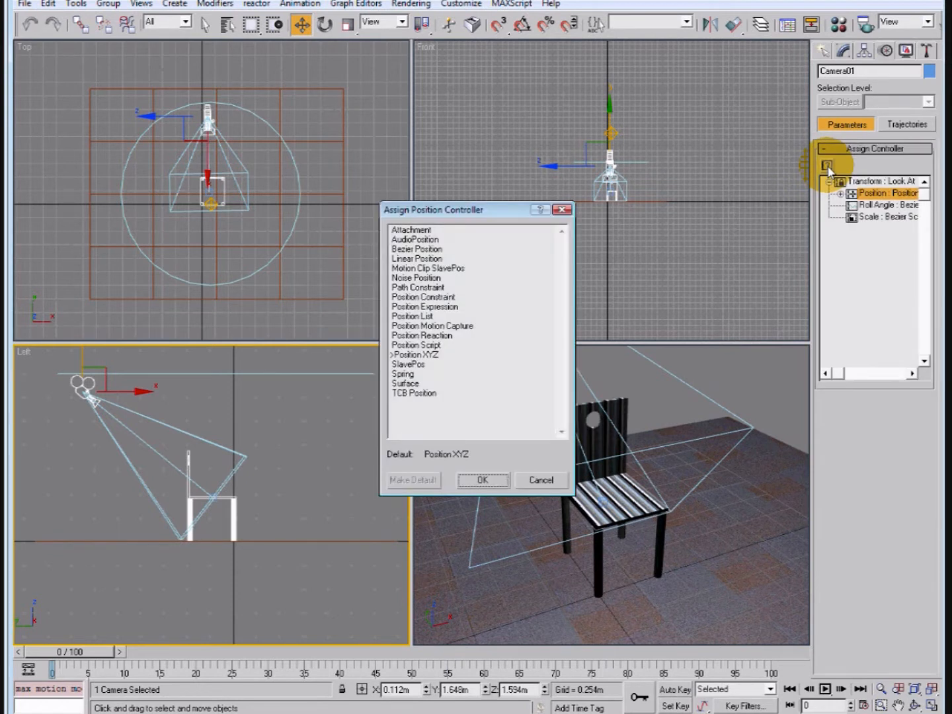
pyautogui.click(433, 289)
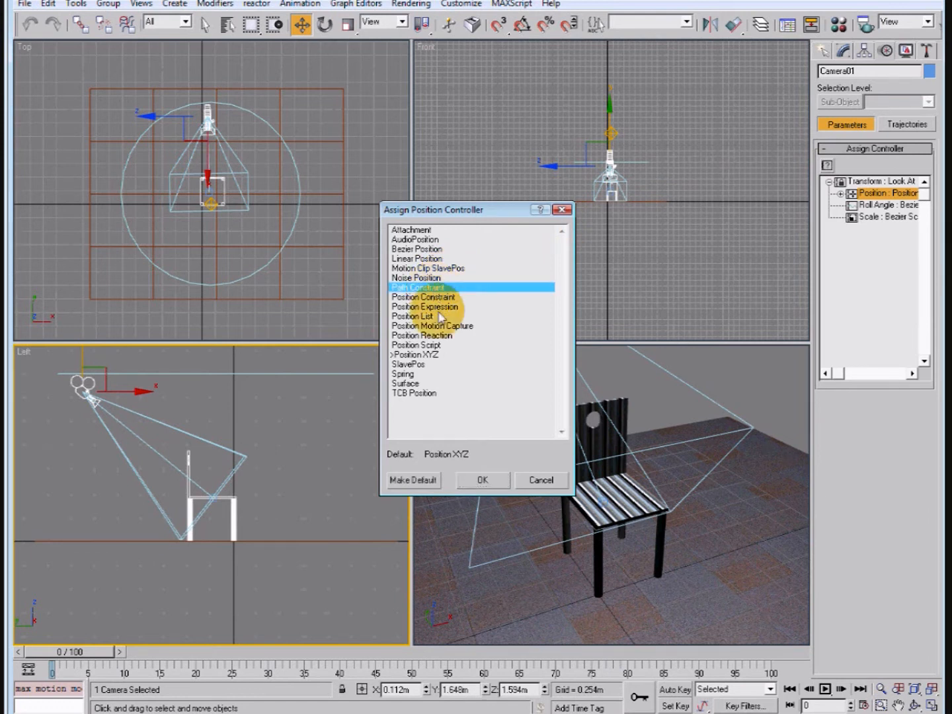
pyautogui.click(480, 482)
# Add the circle around the chair as the path for the camera's Path Constraint.
pyautogui.click(891, 559)
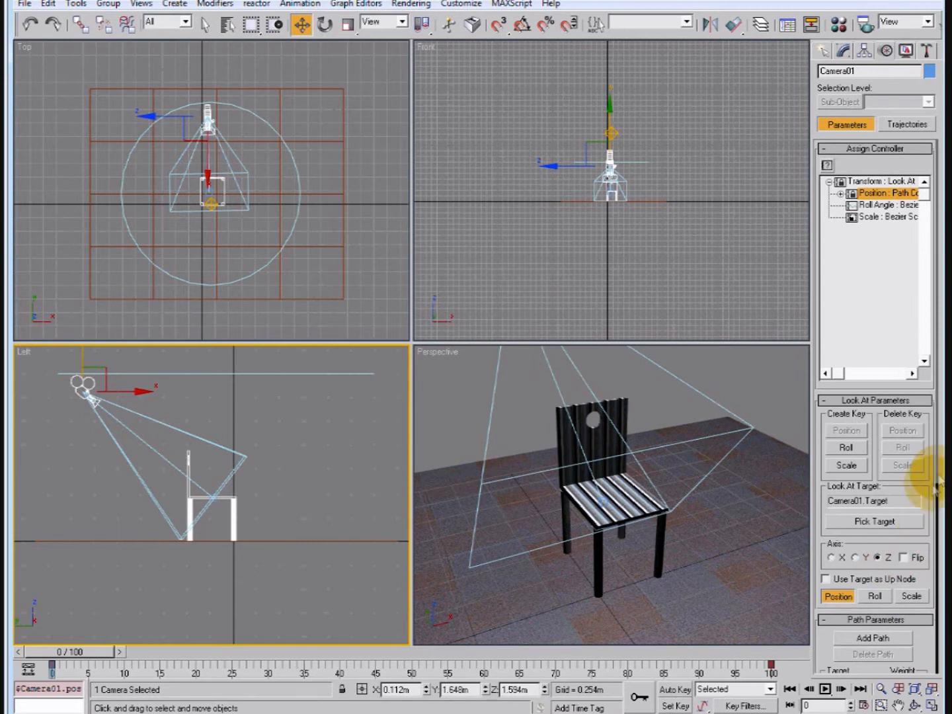
pyautogui.moveTo(937, 468); pyautogui.dragTo(939, 624)
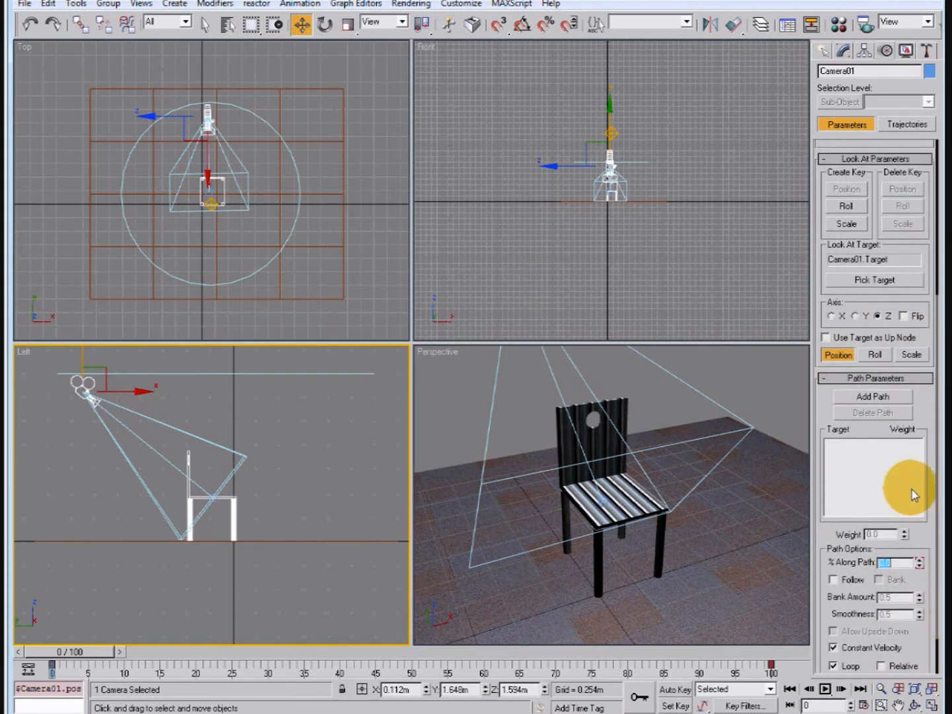
pyautogui.click(867, 400)
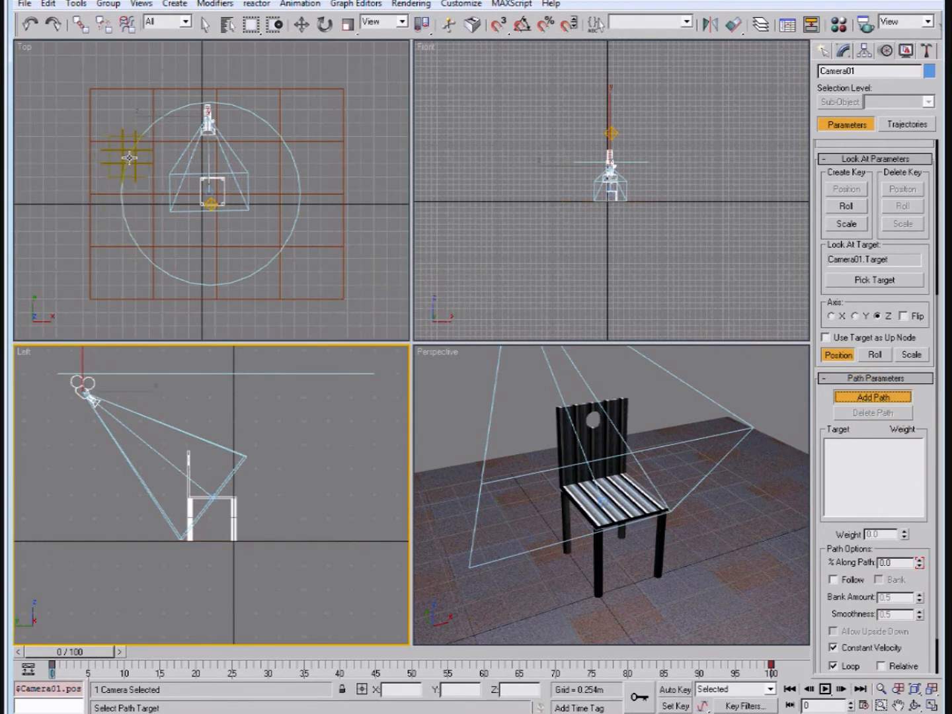
pyautogui.click(129, 157)
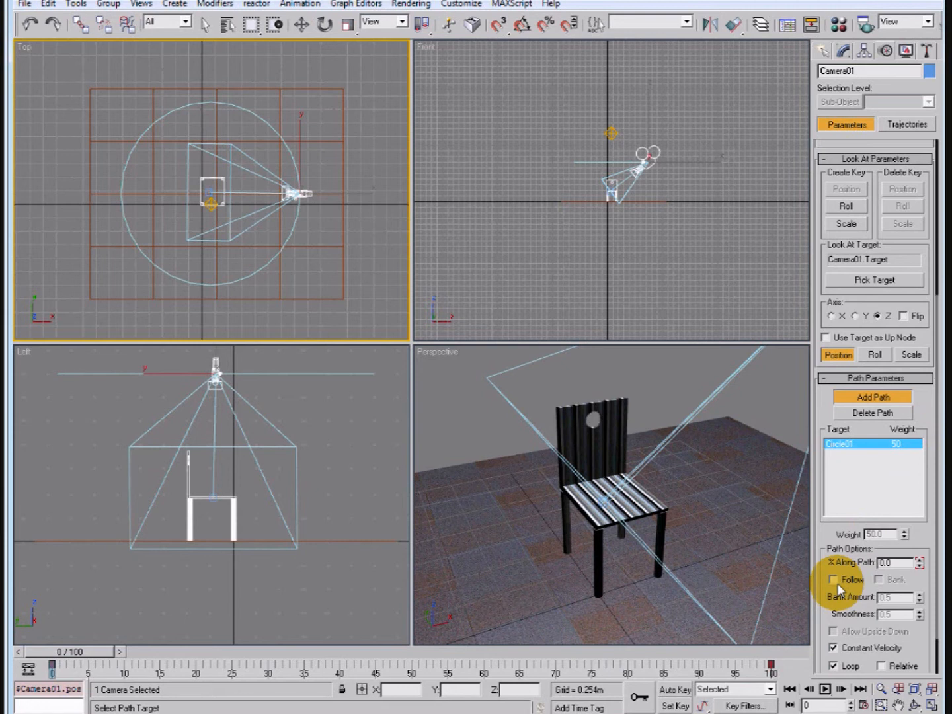
pyautogui.moveTo(937, 501); pyautogui.dragTo(937, 553)
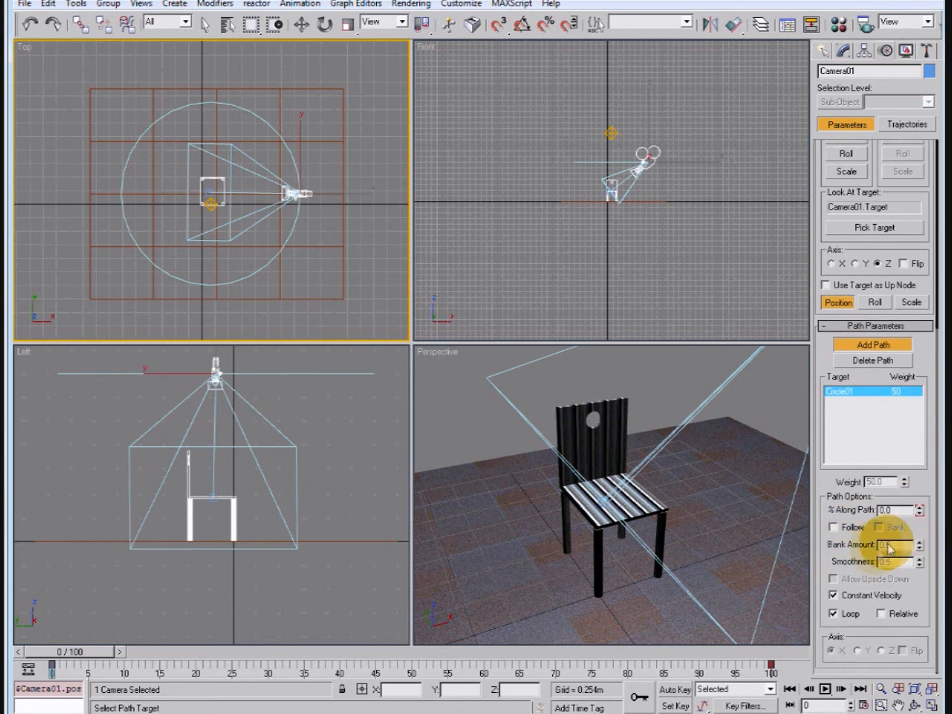
# Turn on Follow for the camera's Path Constraint and deselect the camera.
pyautogui.click(834, 528)
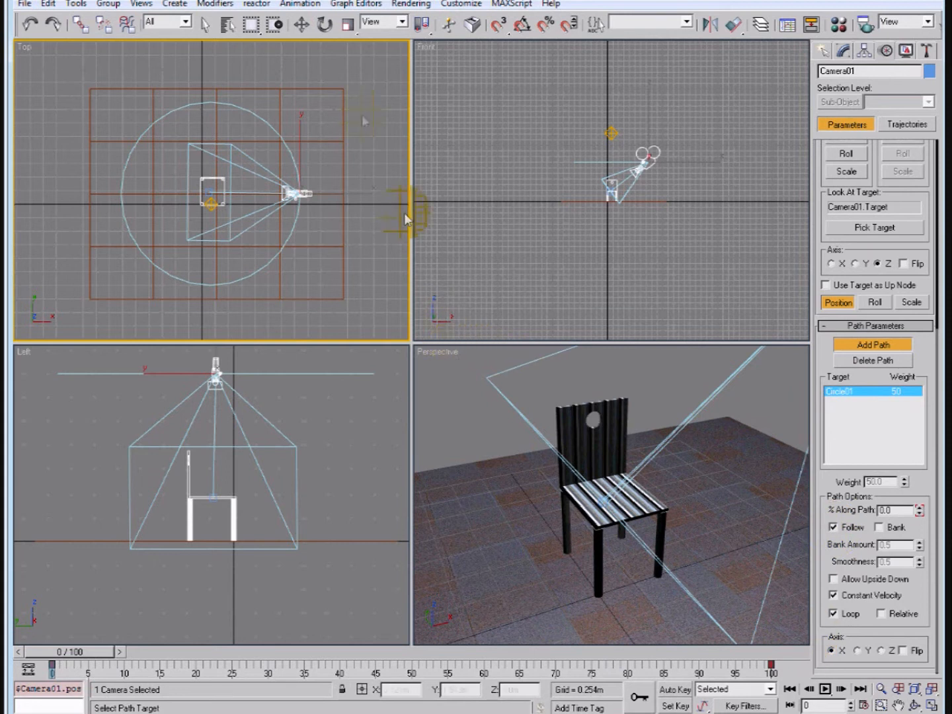
pyautogui.click(205, 25)
pyautogui.click(442, 397)
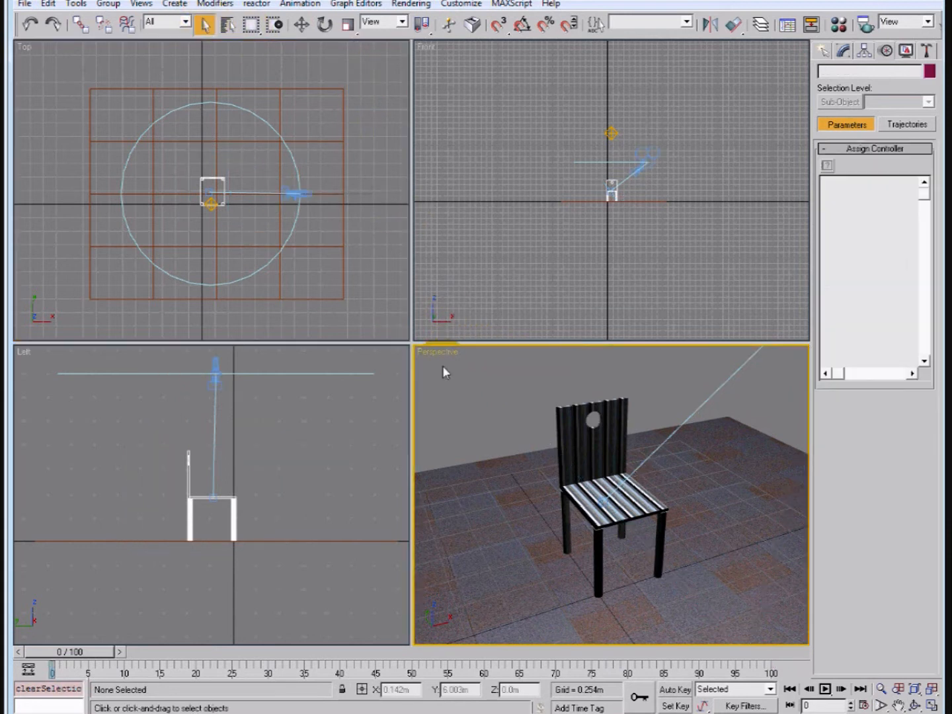
# Switch the Perspective viewport to the Camera01 view.
pyautogui.rightClick(449, 354)
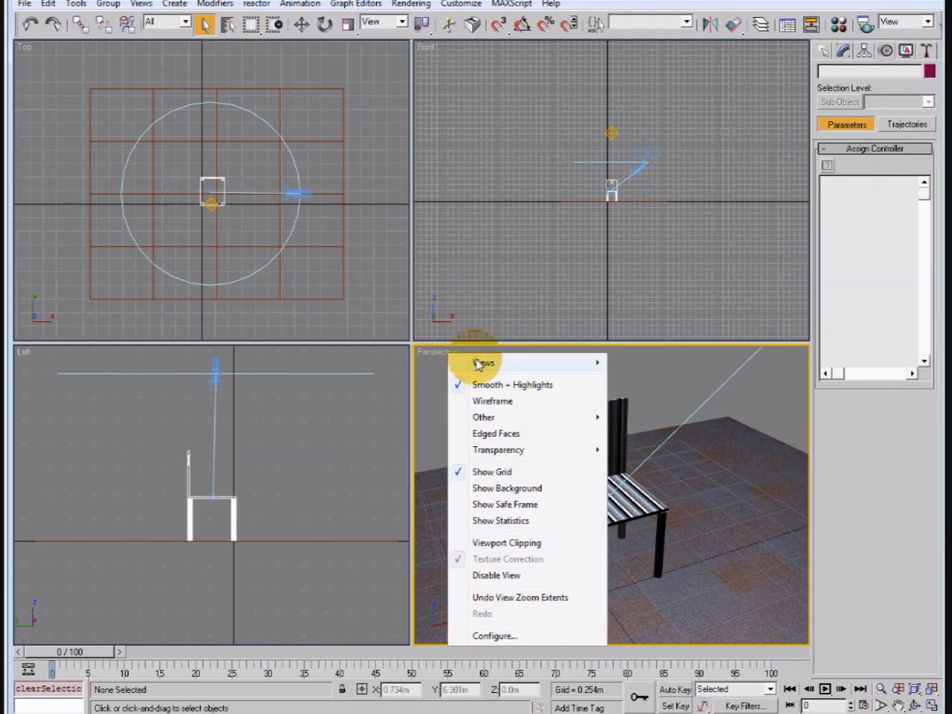
pyautogui.moveTo(485, 362)
pyautogui.click(747, 369)
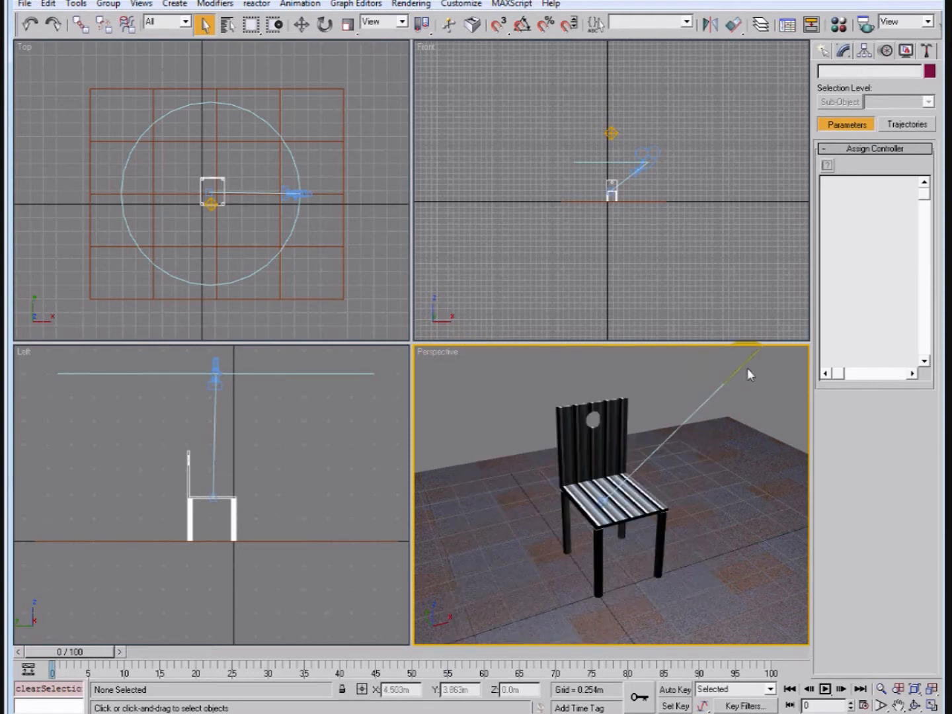
pyautogui.press('c')
# Preview the orbit animation through the camera, first in four views and again with the Camera01 viewport maximized.
pyautogui.click(825, 689)
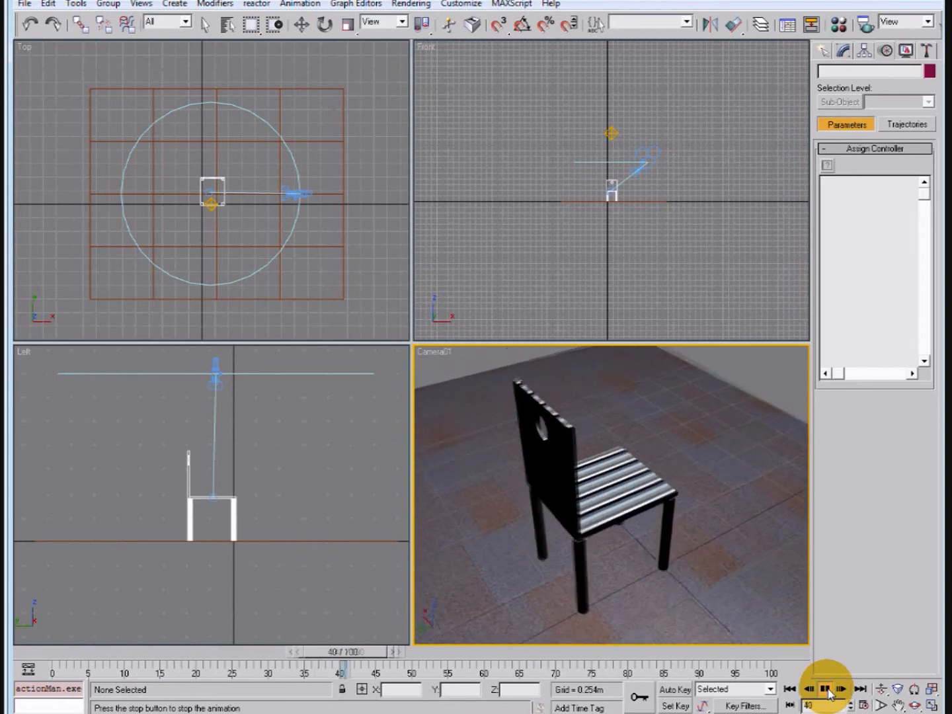
pyautogui.click(825, 689)
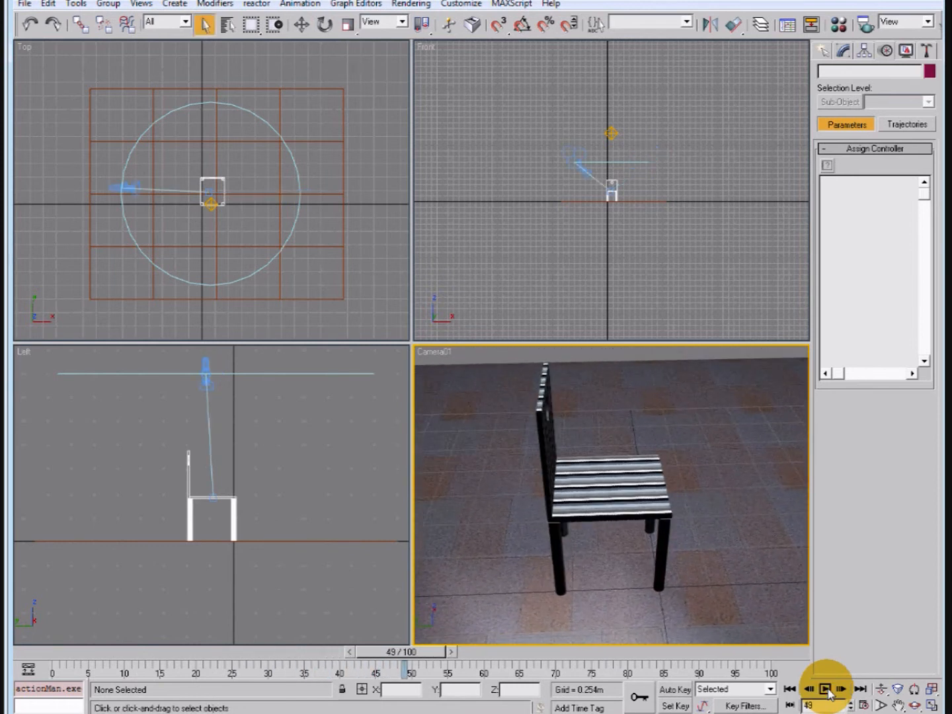
pyautogui.click(931, 705)
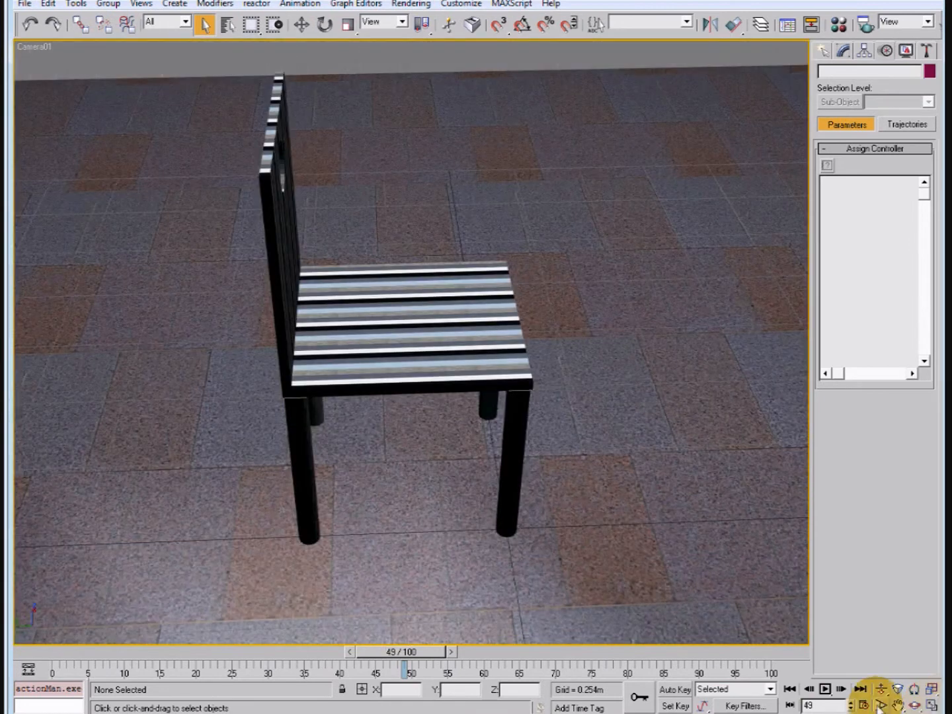
pyautogui.click(826, 688)
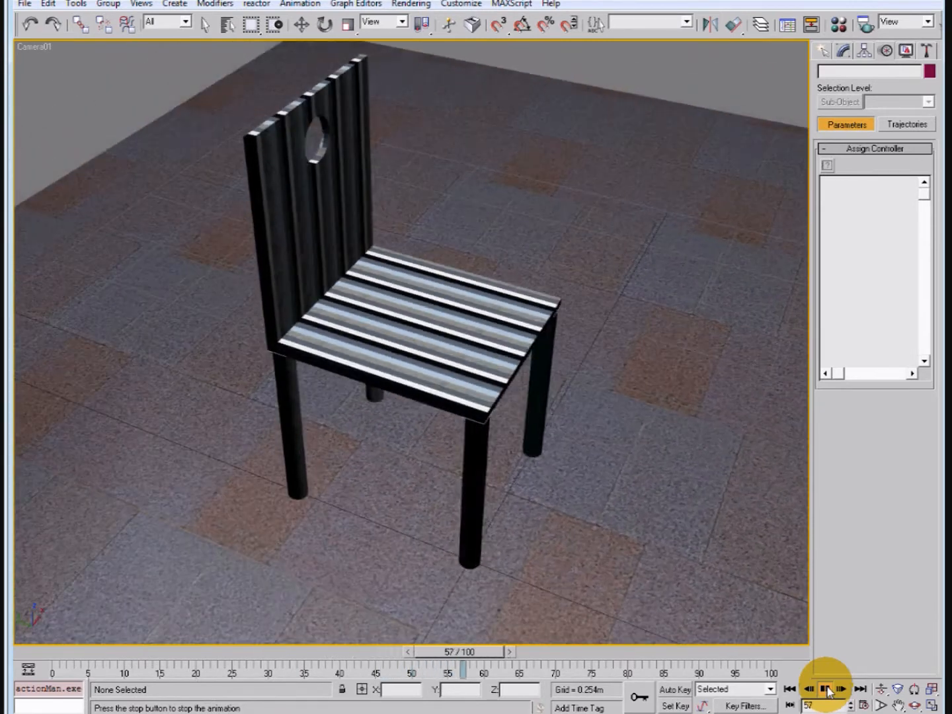
pyautogui.click(826, 689)
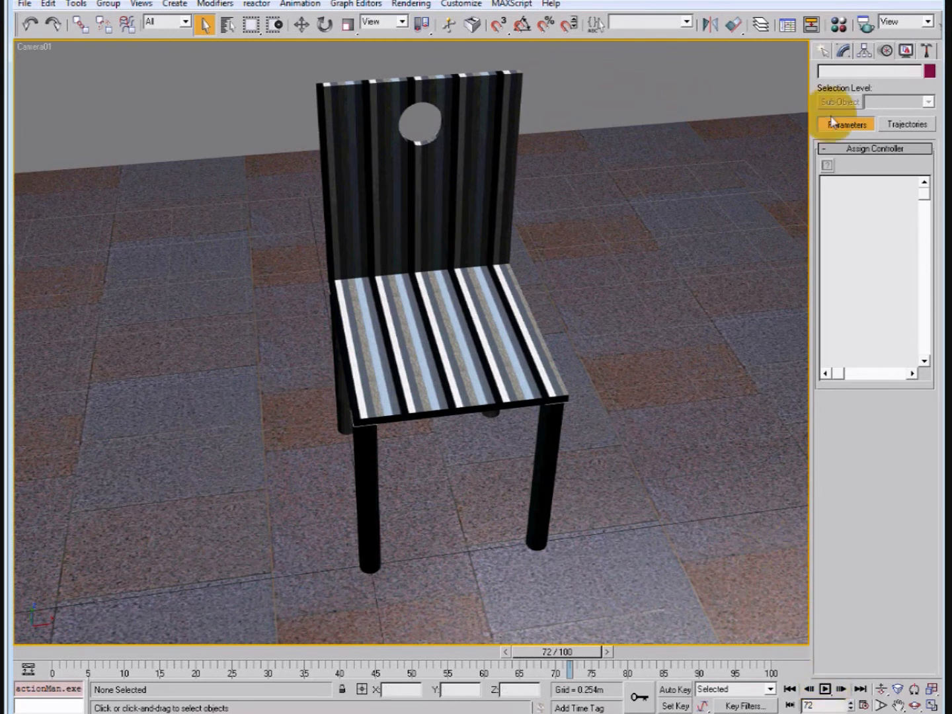
# Set the render's time output to the Active Time Segment, 0 to 100, and check the animation length in Time Configuration.
pyautogui.click(865, 25)
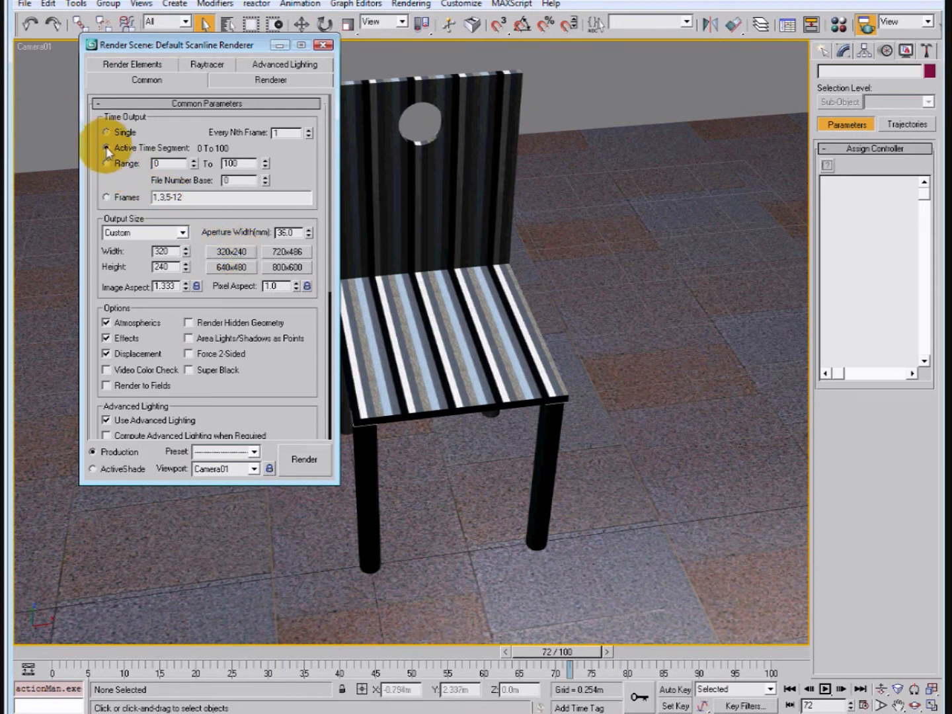
pyautogui.click(863, 706)
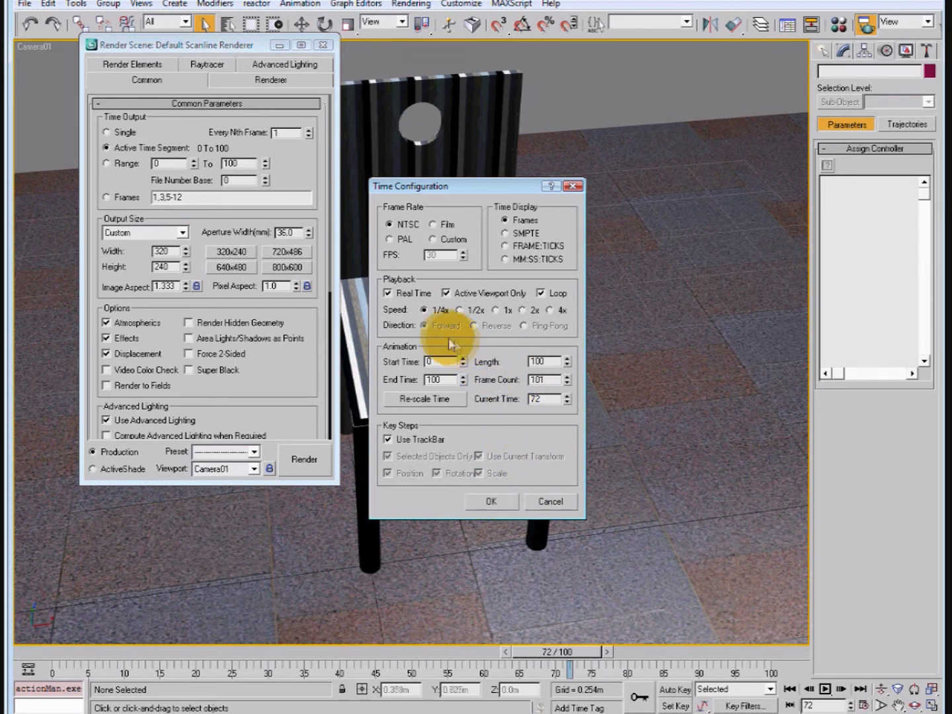
pyautogui.click(497, 501)
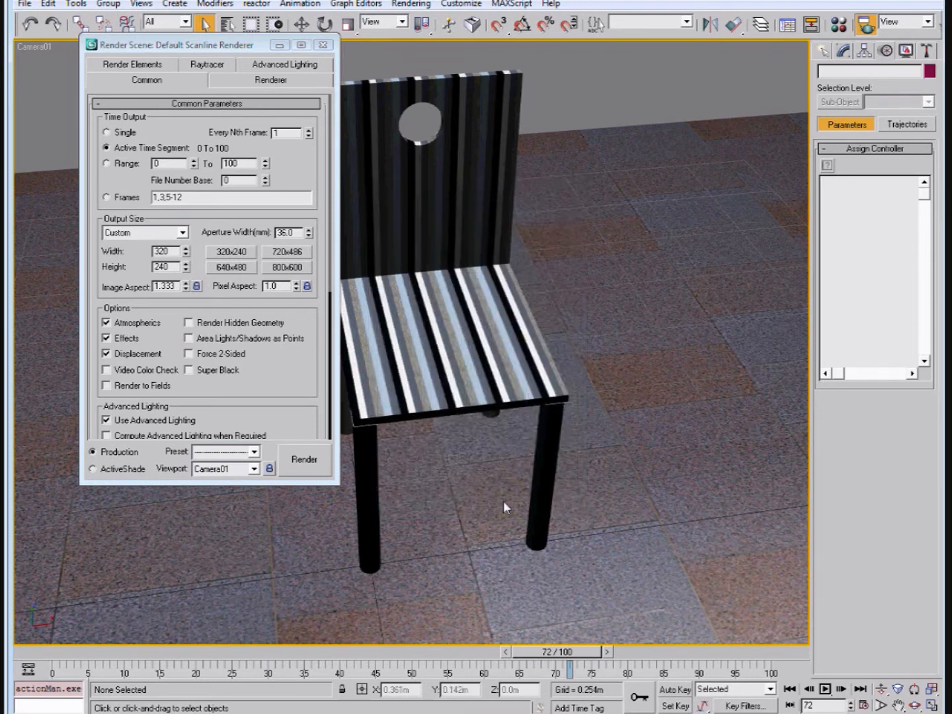
# Set the render output to an AVI file named chair in the Chair Renderings folder, using the Cinepak codec at quality 70.
pyautogui.moveTo(330, 170); pyautogui.dragTo(325, 304)
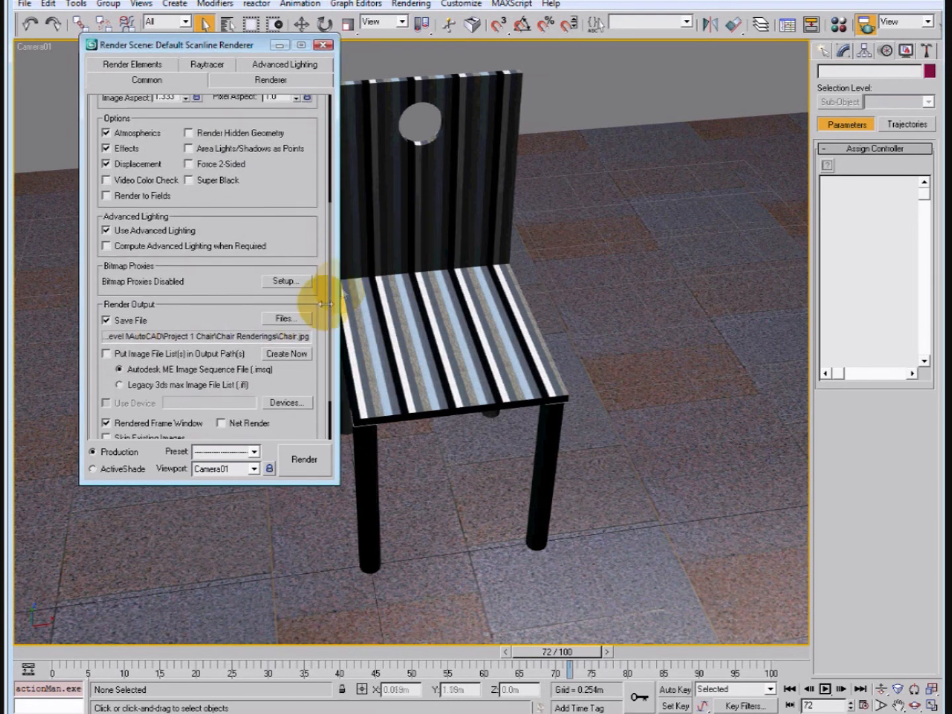
pyautogui.click(286, 320)
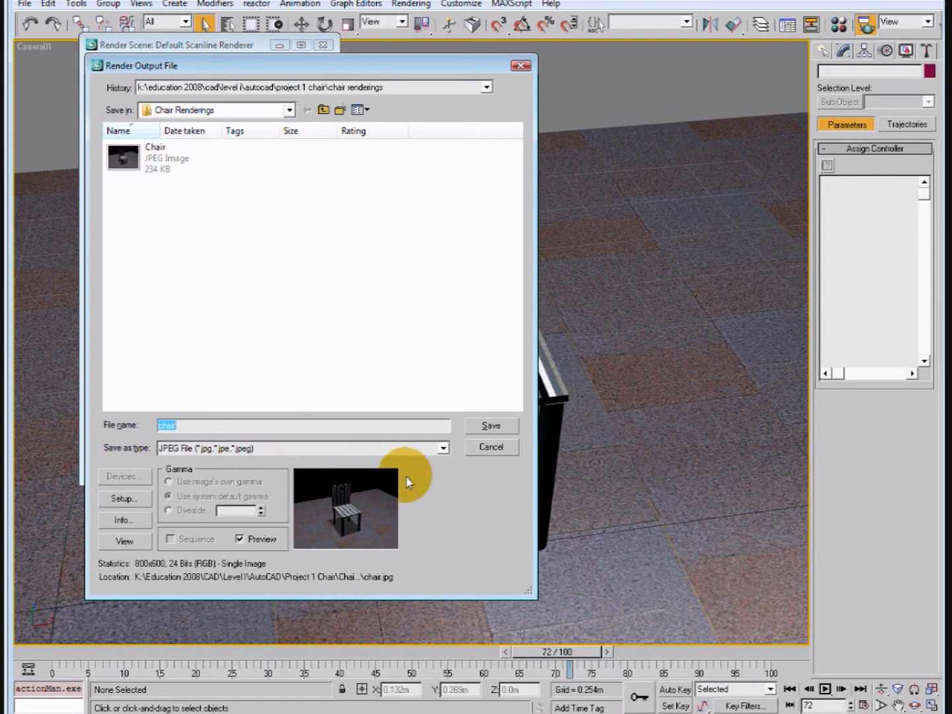
pyautogui.click(442, 449)
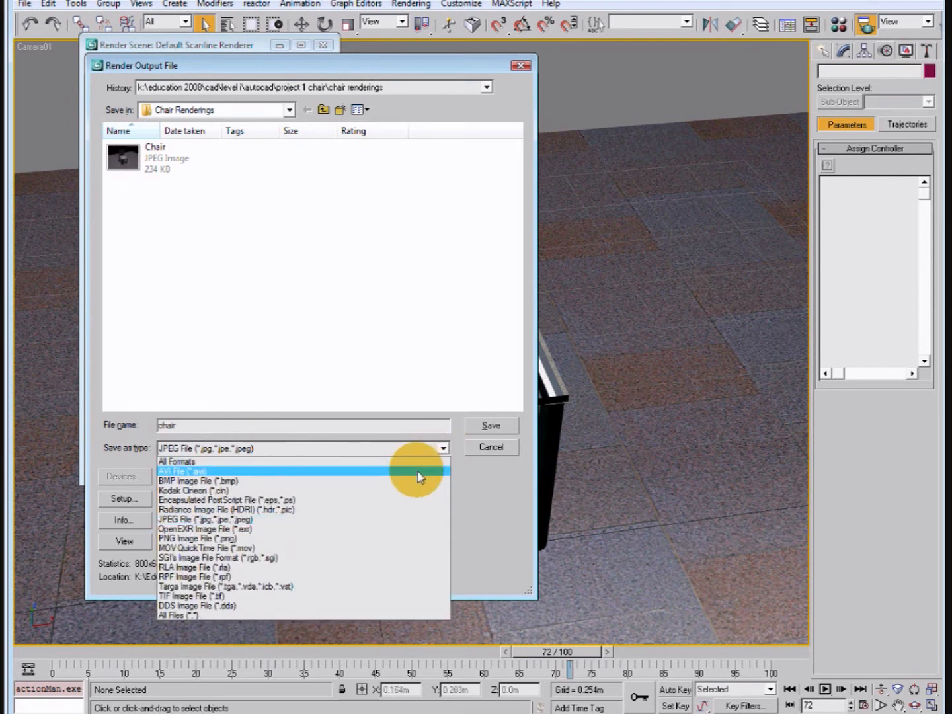
pyautogui.click(419, 471)
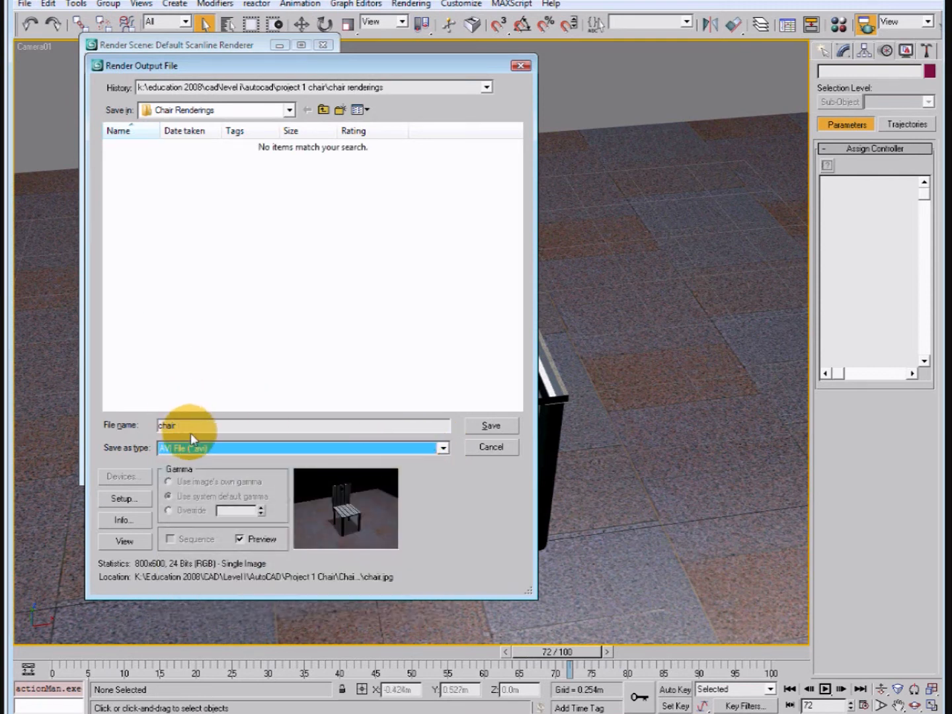
pyautogui.click(506, 426)
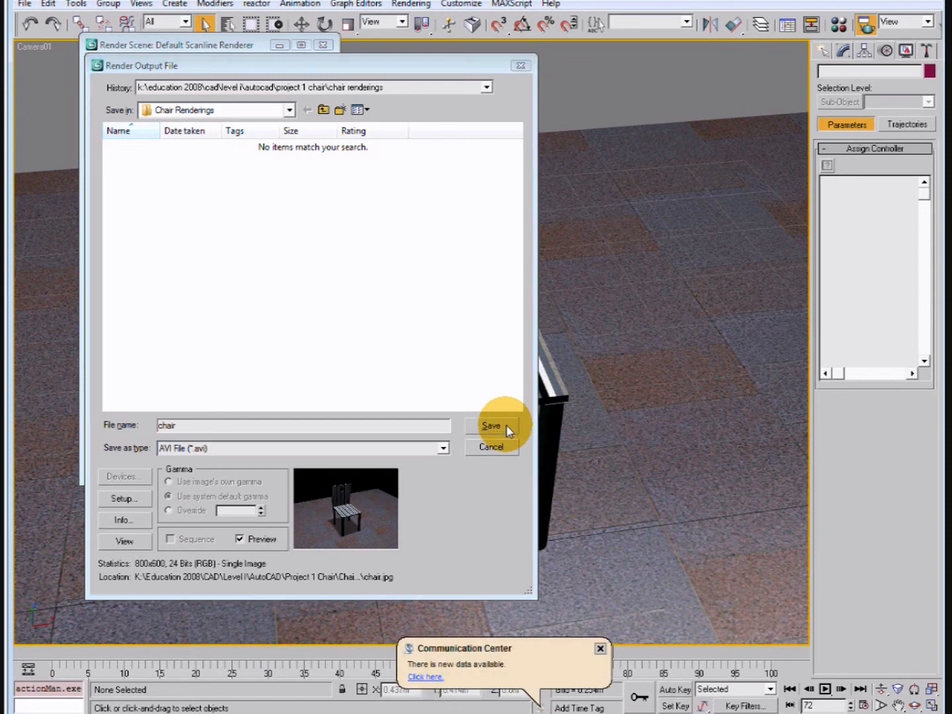
pyautogui.click(599, 652)
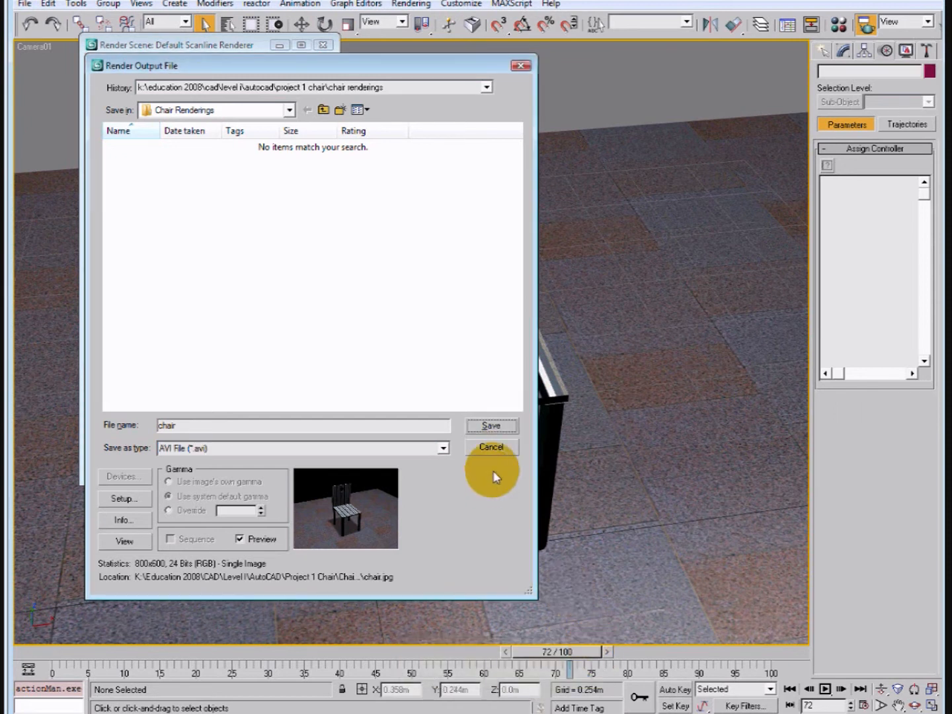
pyautogui.click(480, 430)
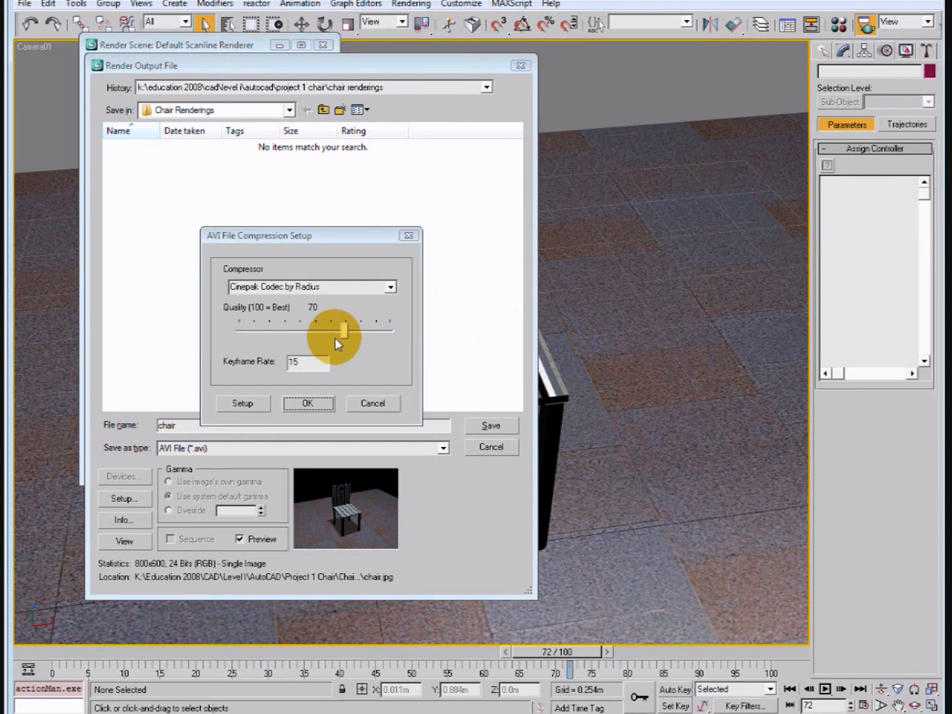
pyautogui.click(313, 399)
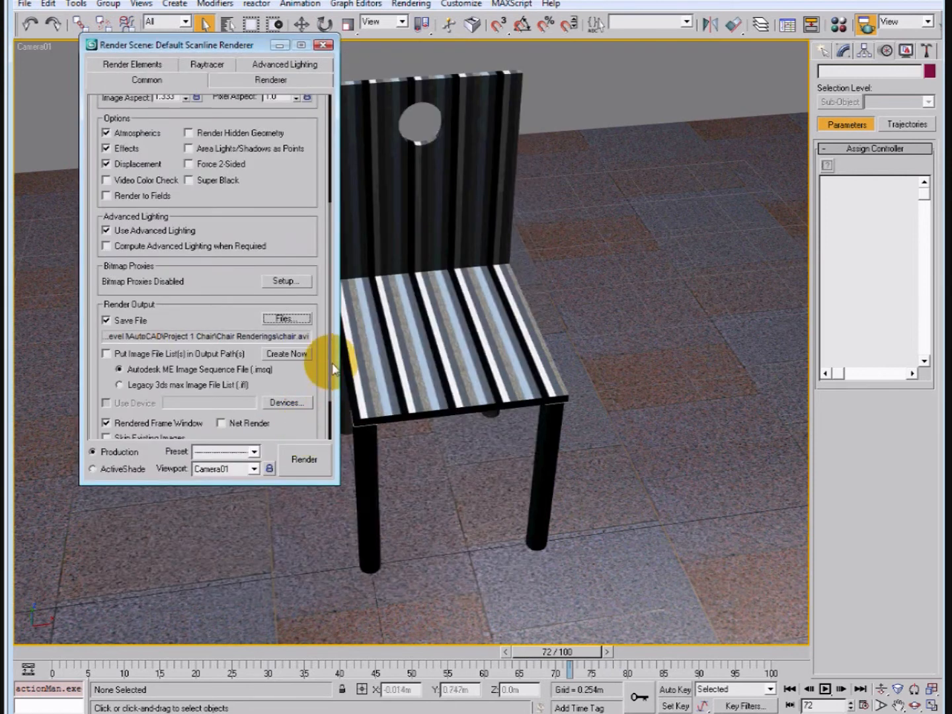
pyautogui.scroll(-1, 330, 322)
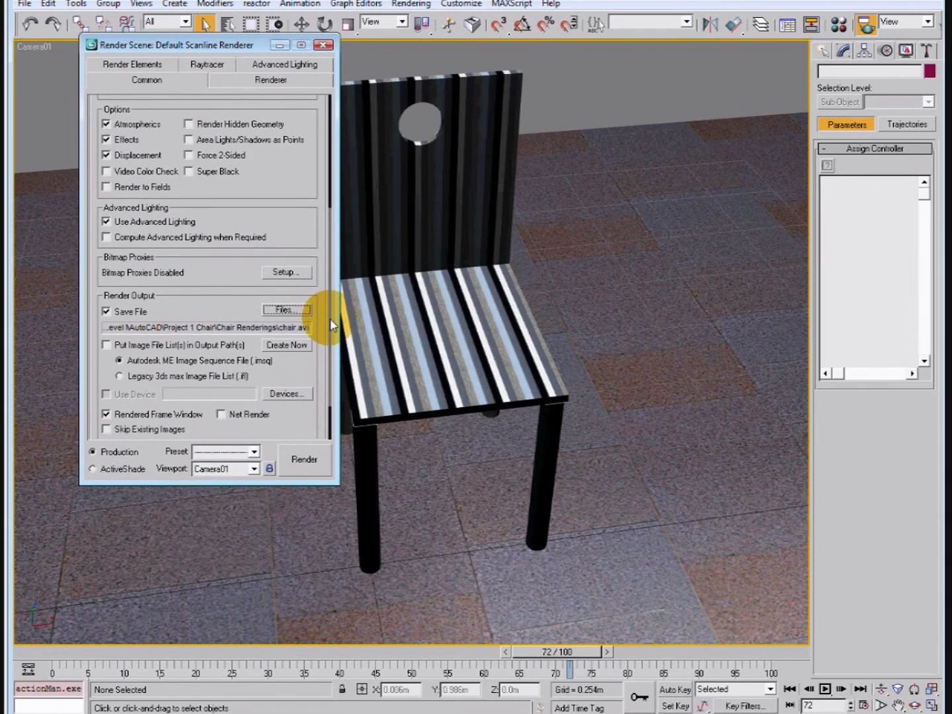
pyautogui.scroll(-4, 330, 324)
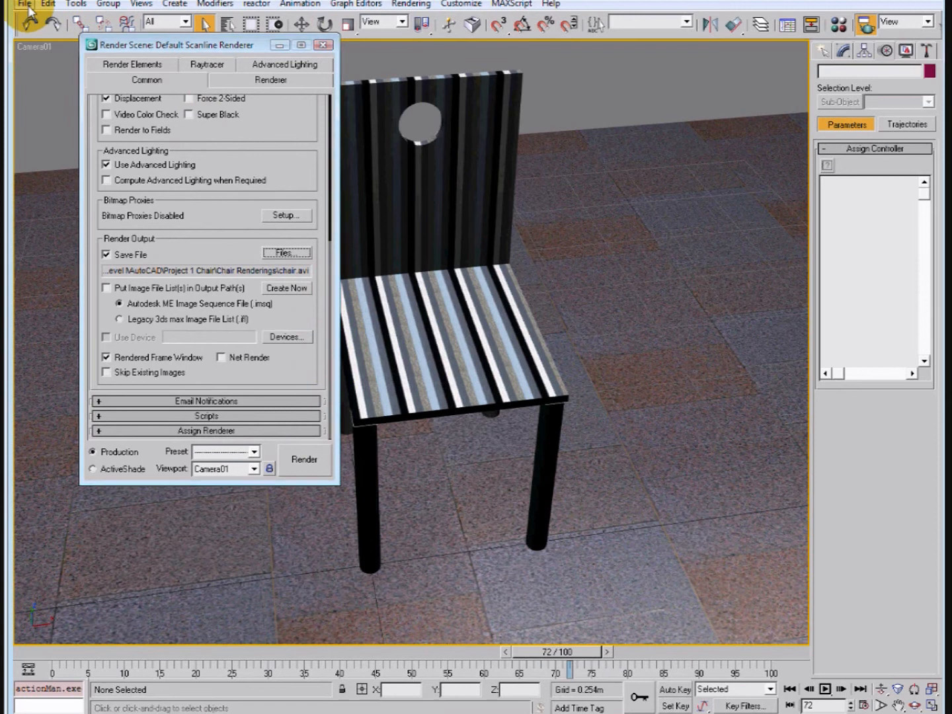
# Save the scene as a 3ds Max file named chair in the Chair Renderings folder.
pyautogui.click(27, 5)
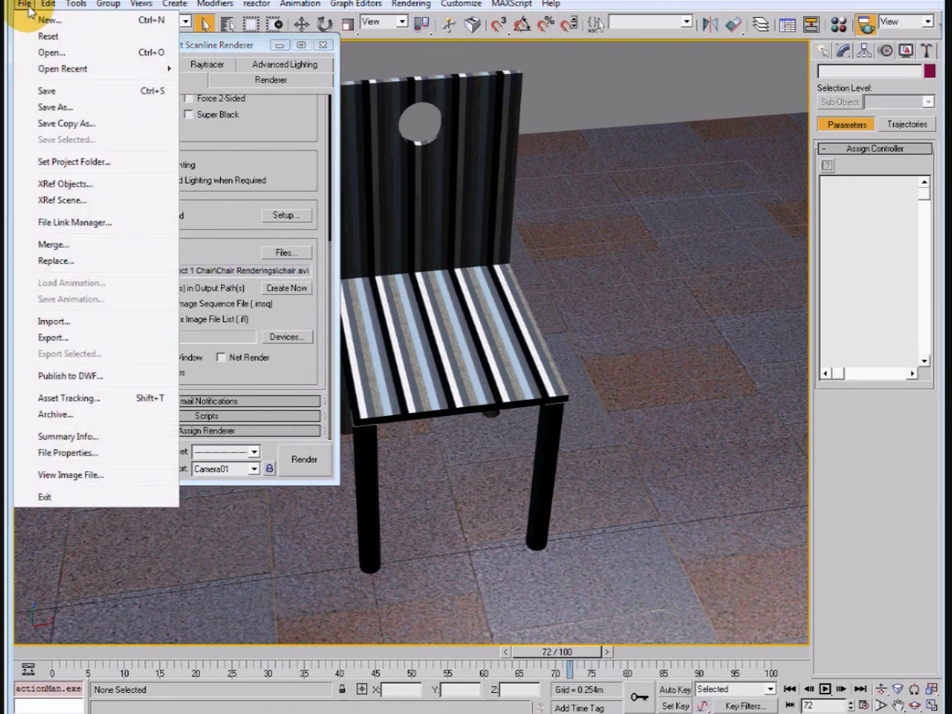
pyautogui.click(55, 97)
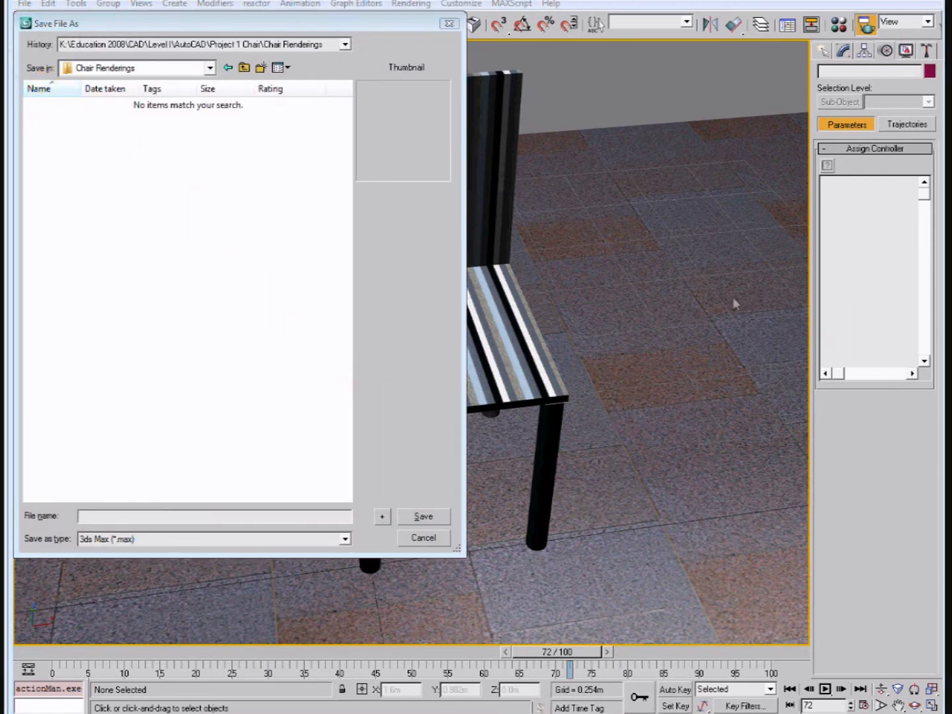
pyautogui.click(98, 513)
pyautogui.write('chair')
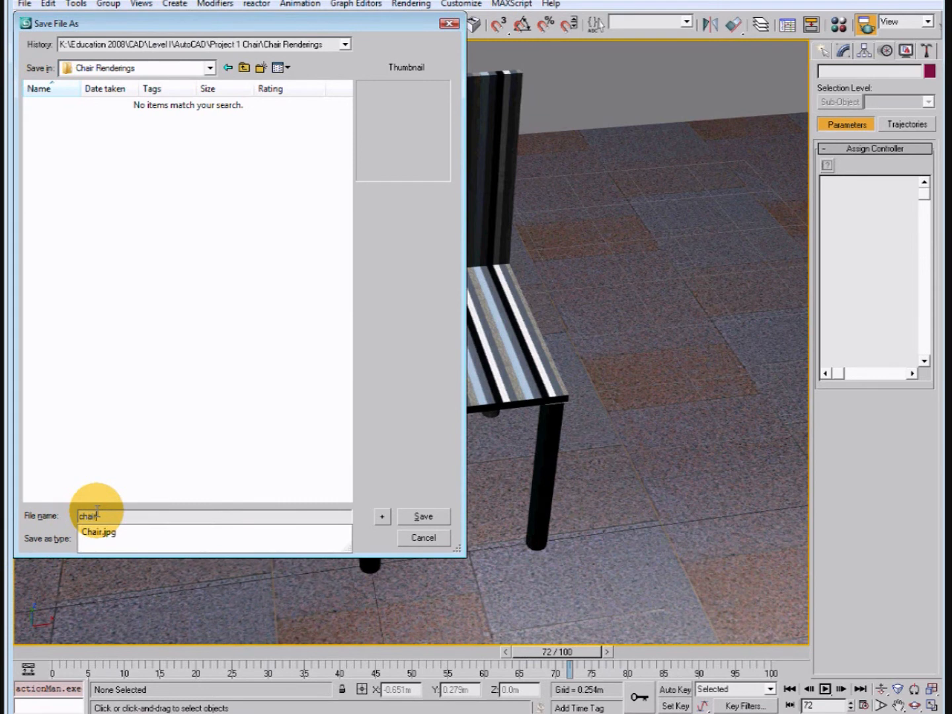
pyautogui.click(424, 518)
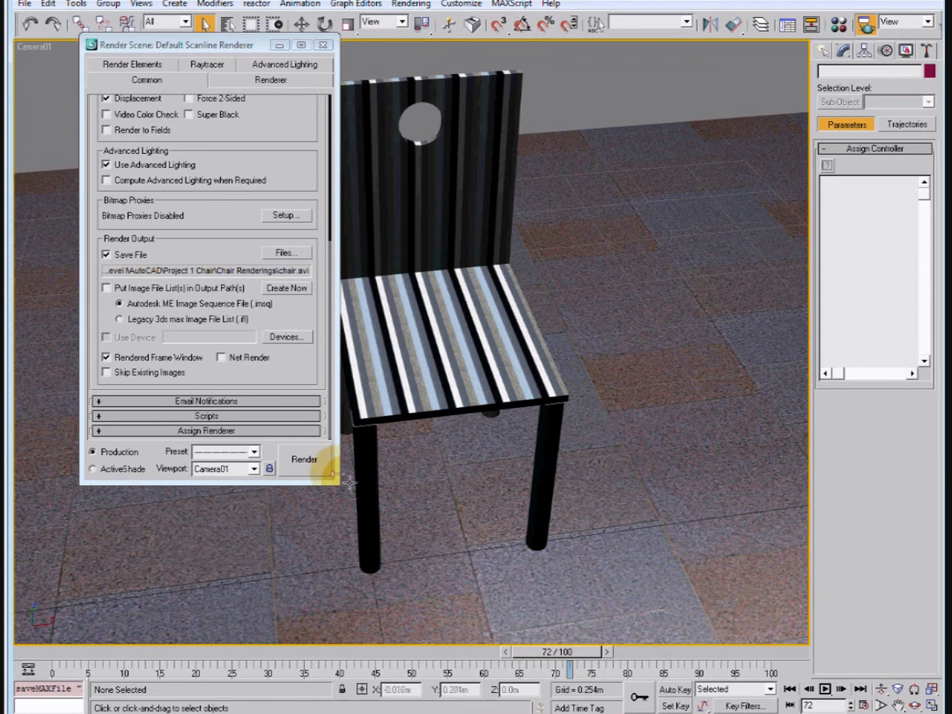
# Render the Camera01 animation to chair.avi at 320x240 and move the rendered frame window aside.
pyautogui.click(320, 470)
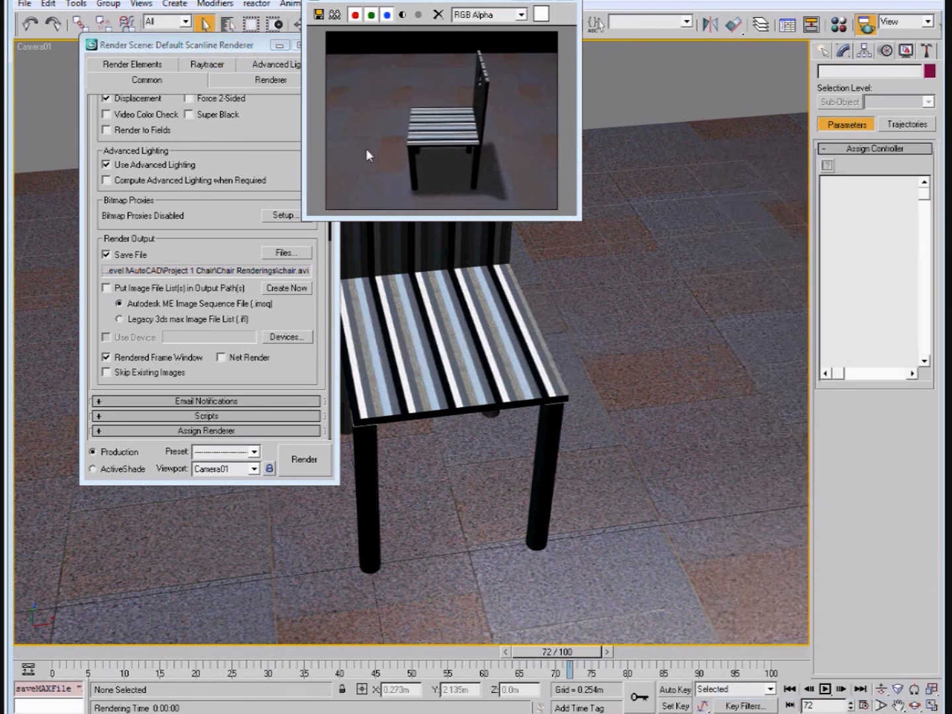
pyautogui.moveTo(427, 3); pyautogui.dragTo(658, 5)
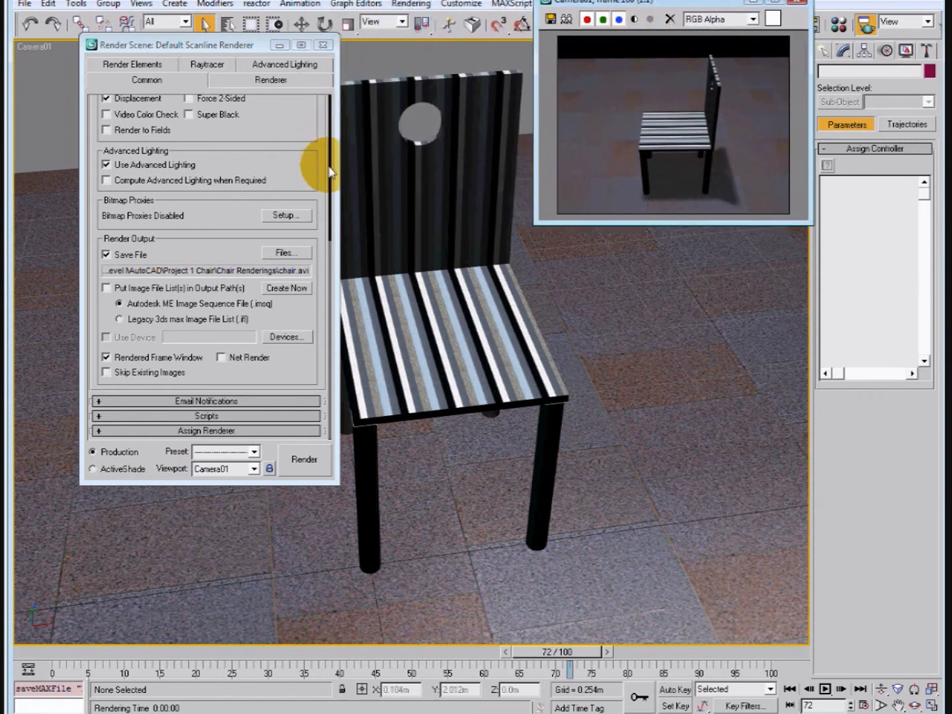
# Set the output size to 800x600 and render the animation to chair.avi again.
pyautogui.scroll(5, 329, 172)
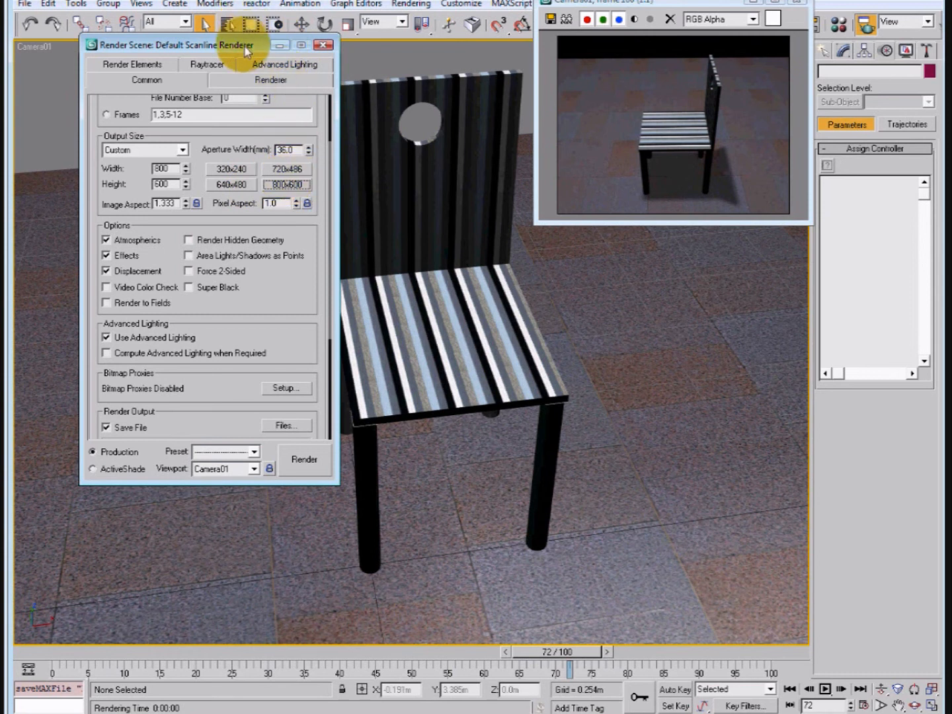
pyautogui.moveTo(247, 52); pyautogui.dragTo(199, 28)
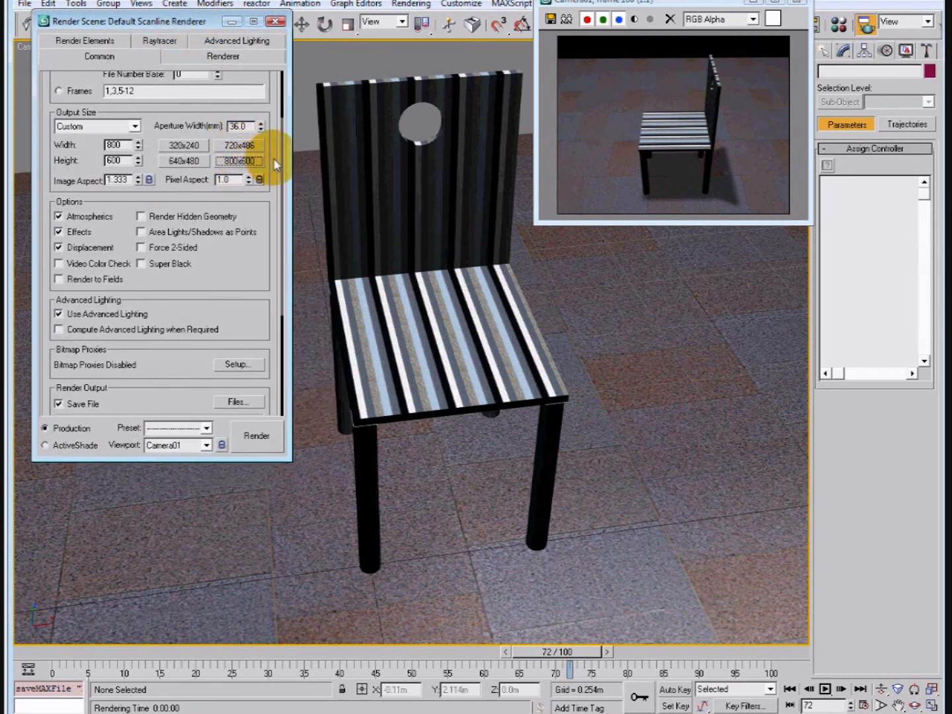
pyautogui.moveTo(283, 162); pyautogui.dragTo(280, 253)
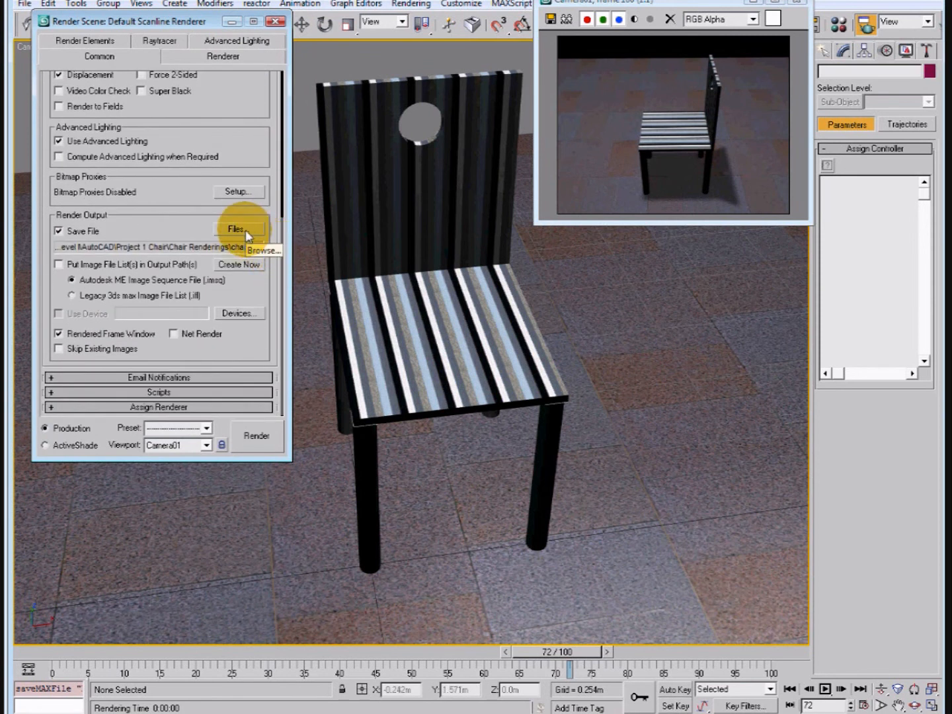
pyautogui.click(260, 438)
pyautogui.click(440, 367)
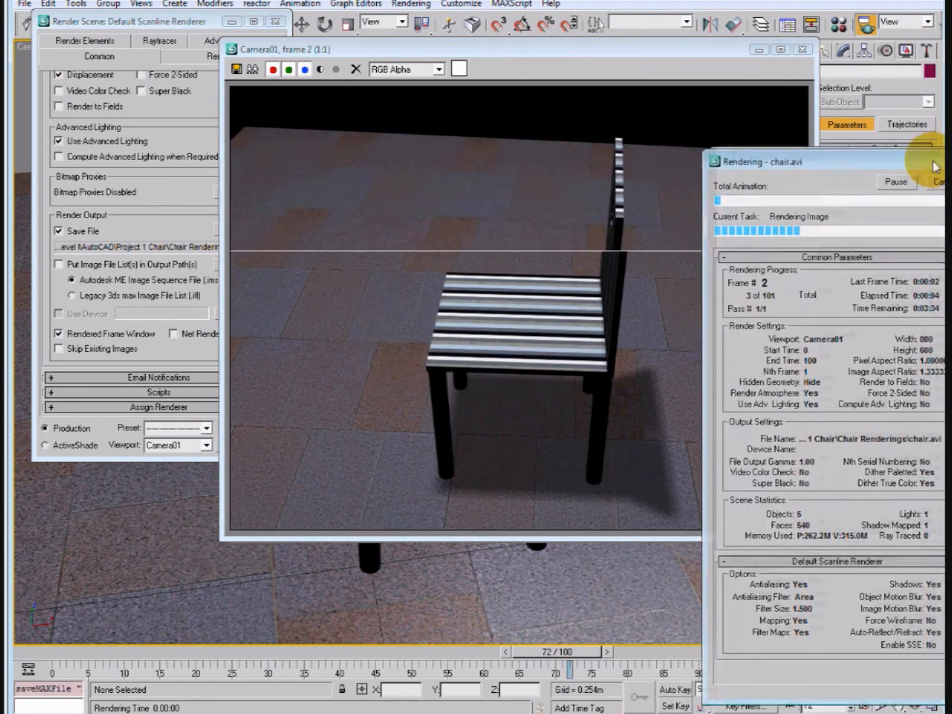
pyautogui.moveTo(935, 166); pyautogui.dragTo(934, 202)
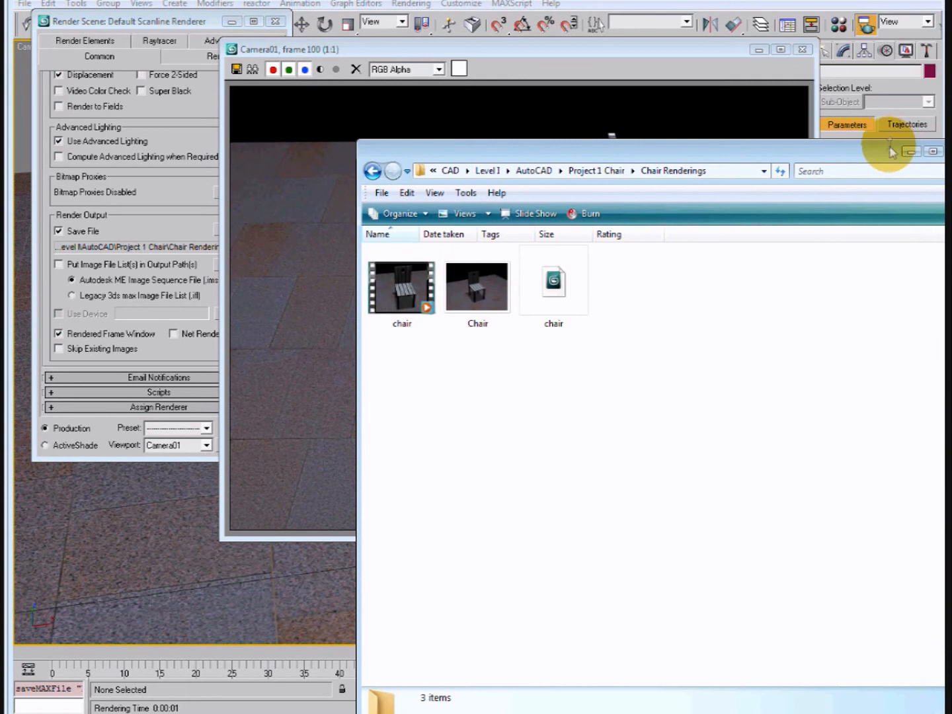
# Play the rendered chair video from the Chair Renderings folder in Windows Media Player, with the player window widened.
pyautogui.moveTo(888, 147); pyautogui.dragTo(860, 115)
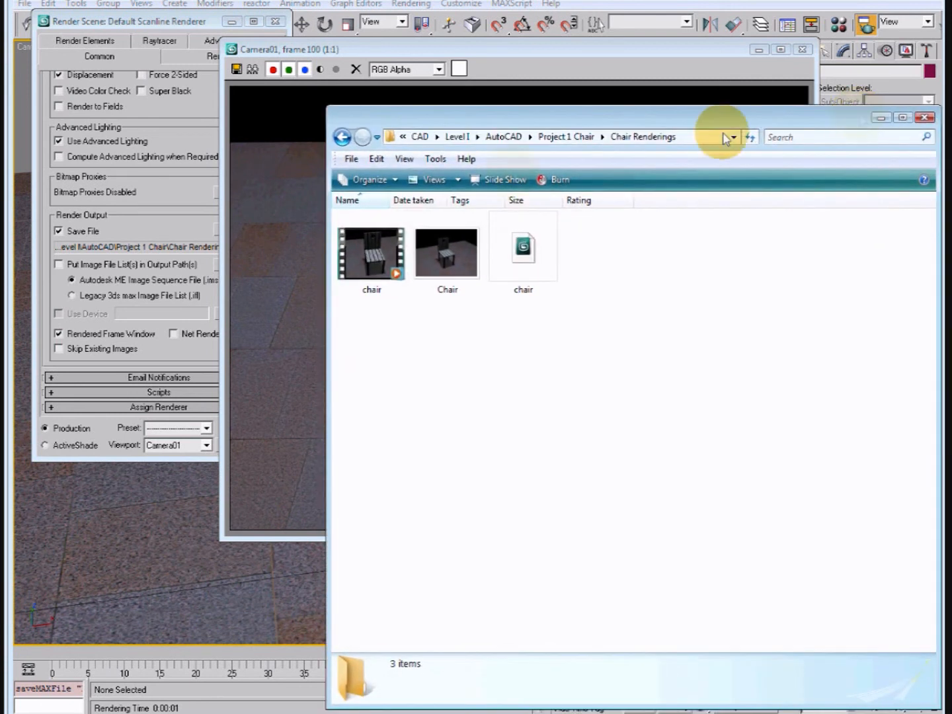
pyautogui.doubleClick(378, 244)
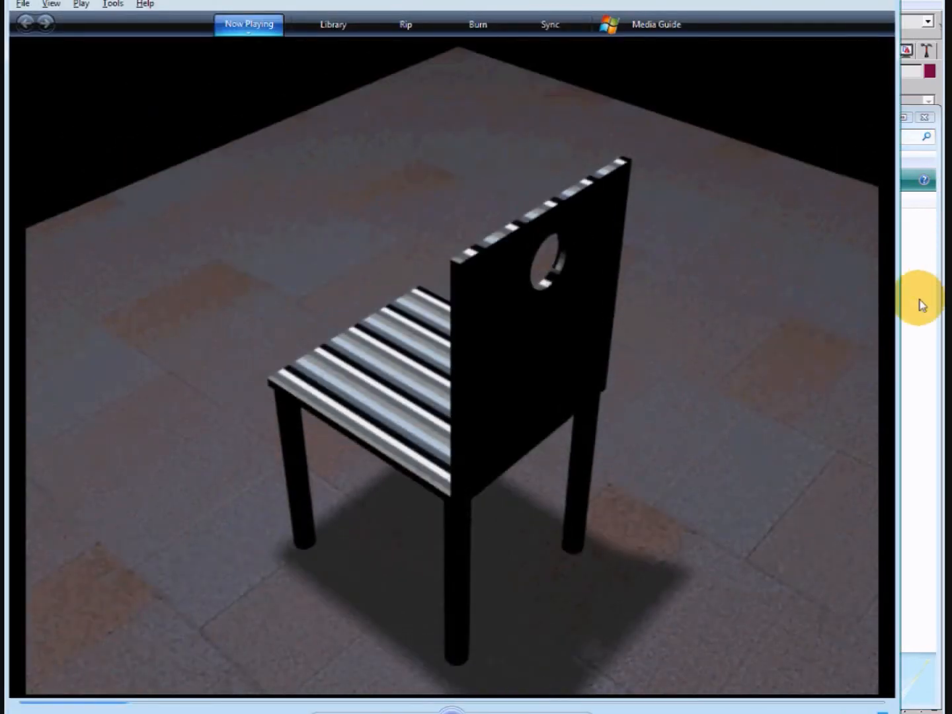
pyautogui.moveTo(898, 310); pyautogui.dragTo(940, 310)
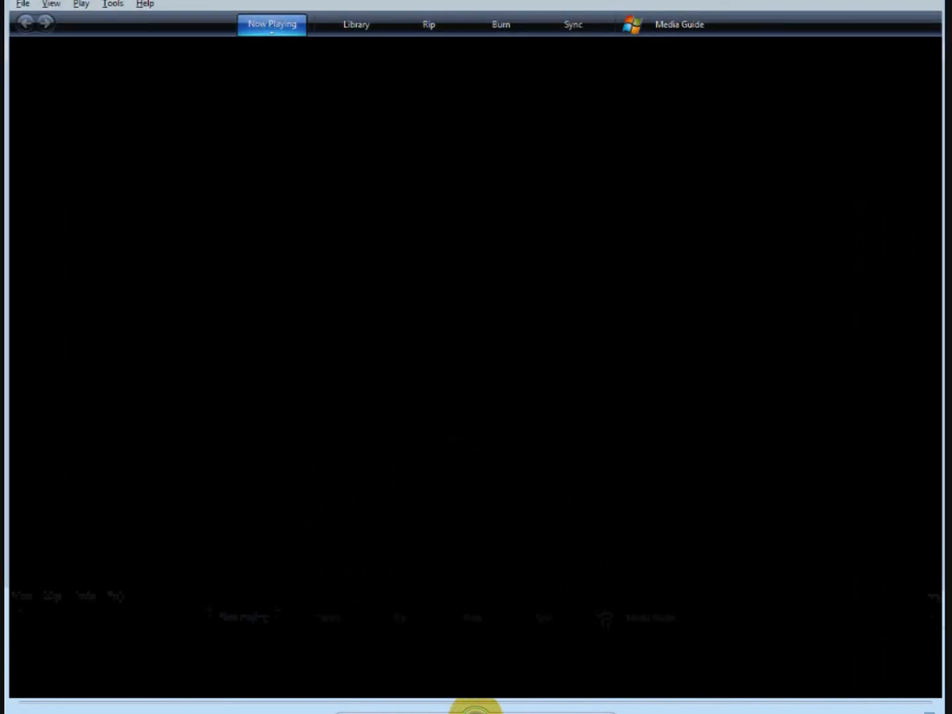
pyautogui.click(475, 710)
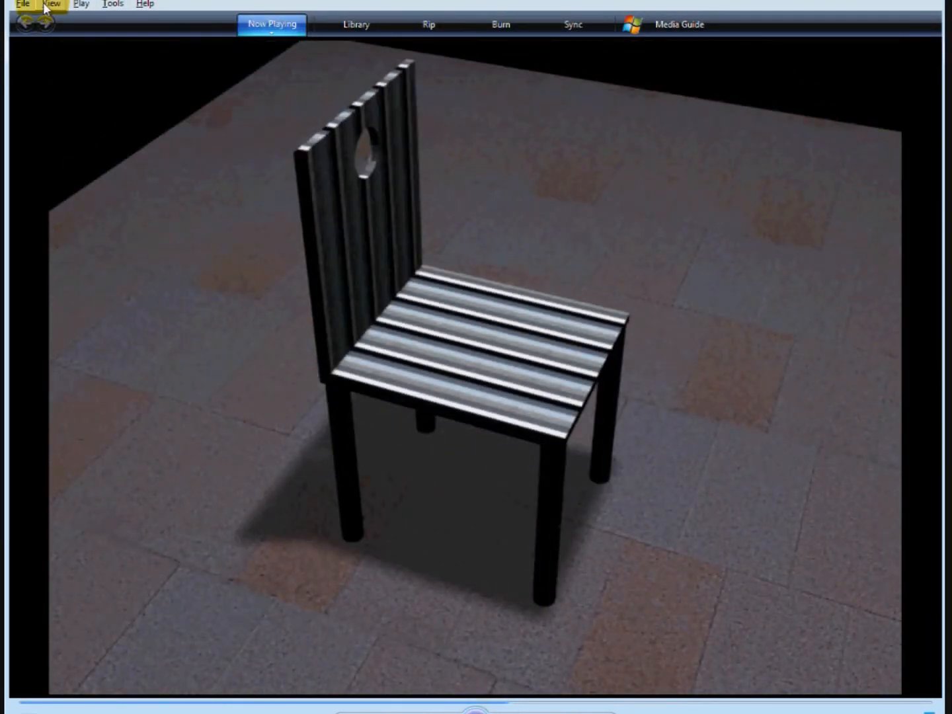
# Turn on Repeat for the chair video's playback.
pyautogui.click(47, 4)
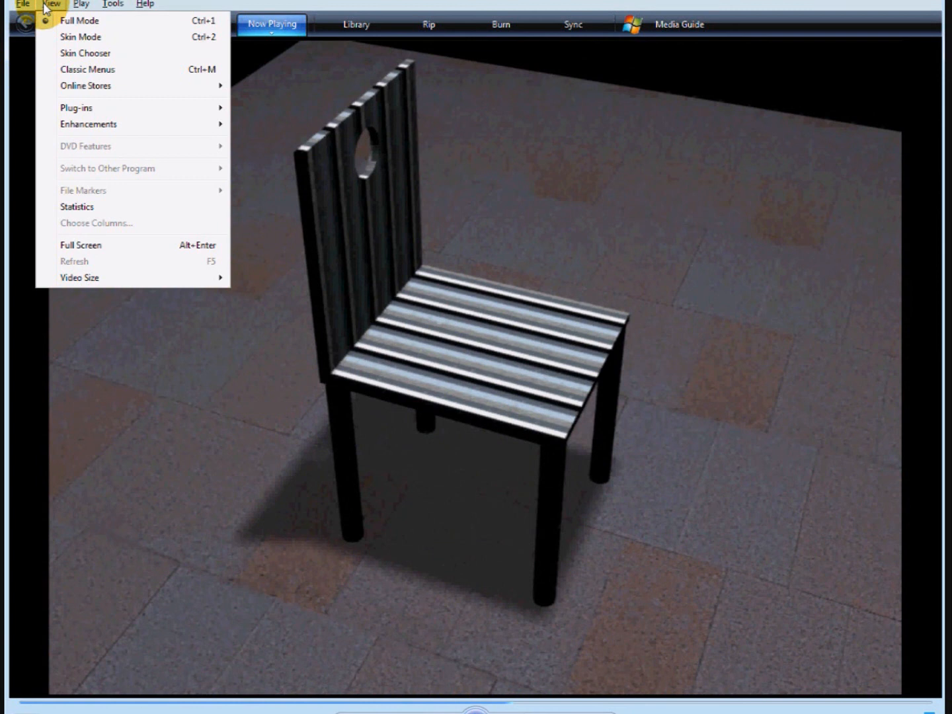
pyautogui.click(73, 5)
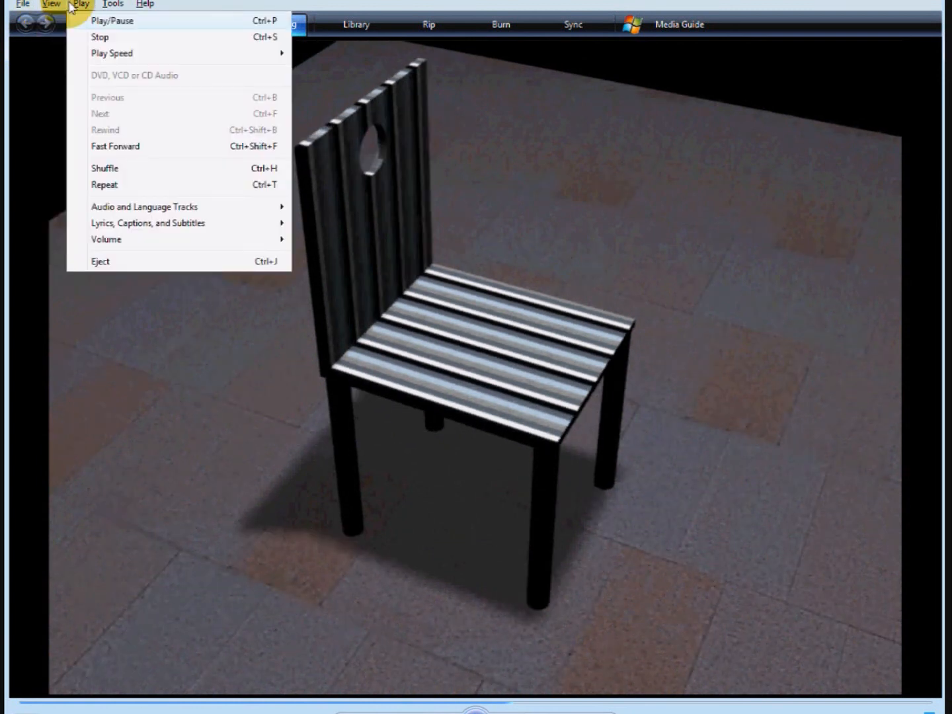
pyautogui.click(151, 185)
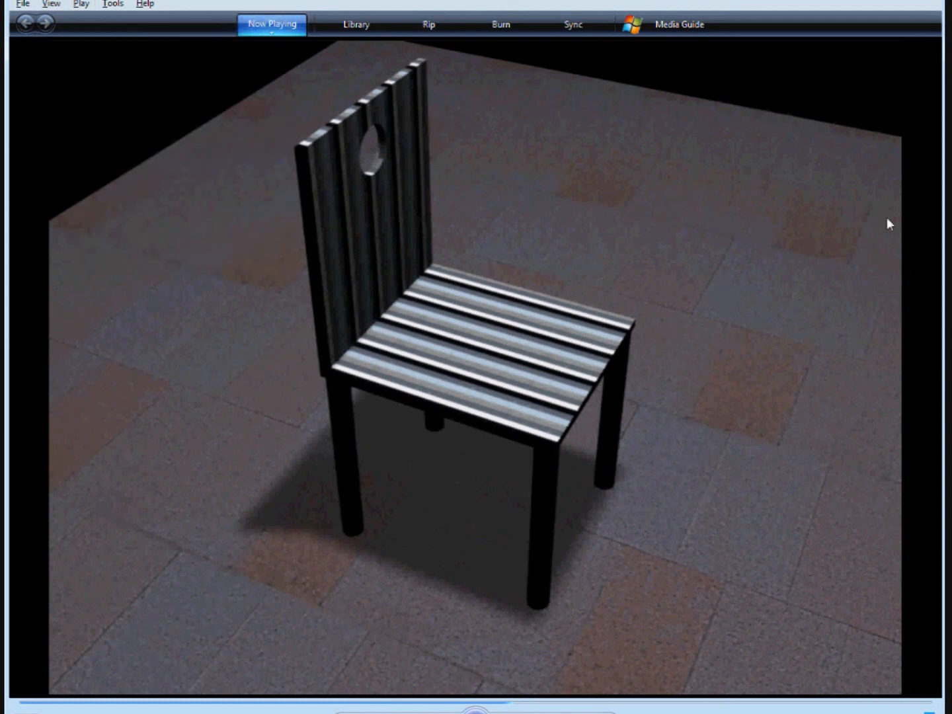